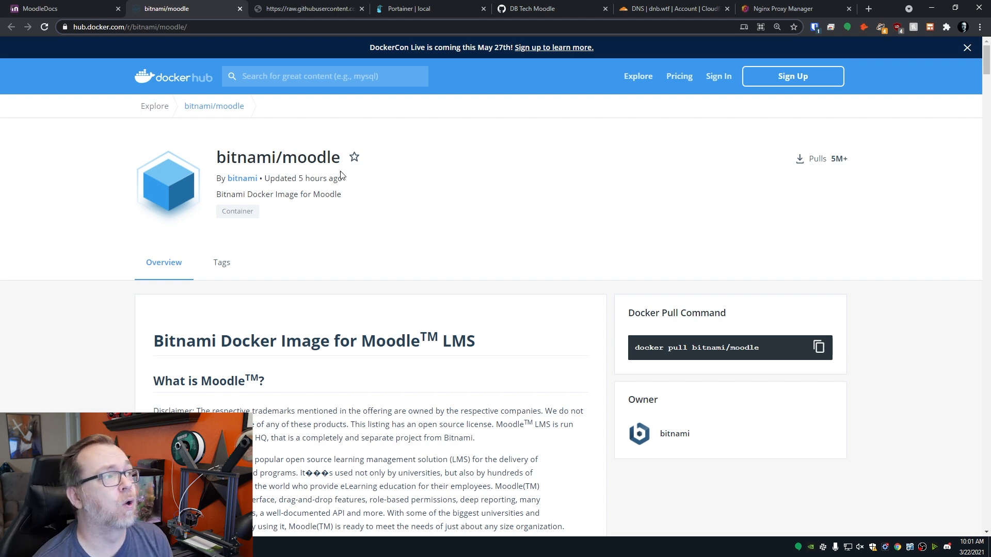
- Scroll to the TL;DR section and select the raw.githubusercontent docker-compose.yml URL in the curl command
scroll(350, 230, down, 6)
scroll(349, 230, down, 1)
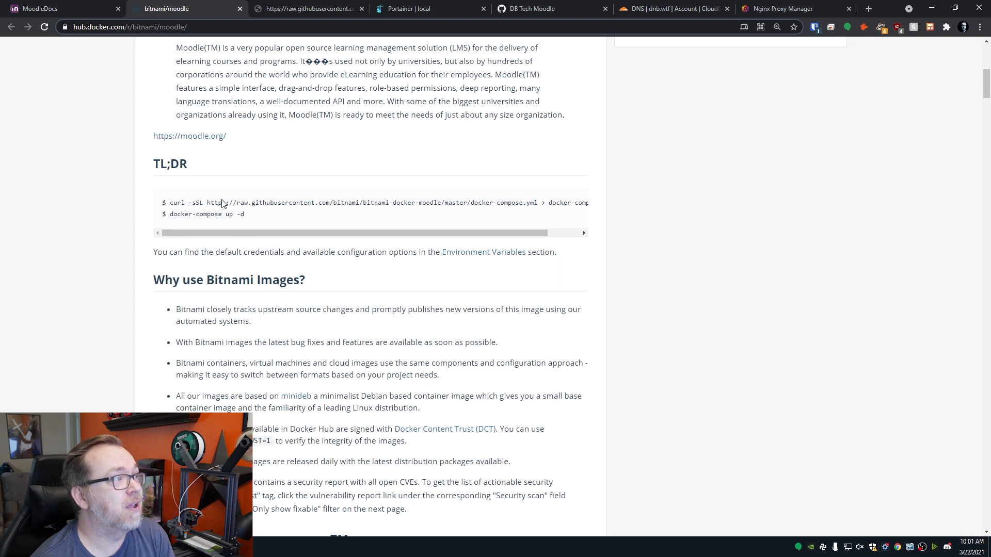
drag(207, 203, 537, 206)
- Review Bitnami's raw docker-compose.yml, then move the DB Tech Moodle gist tab beside Portainer and open it
click(304, 6)
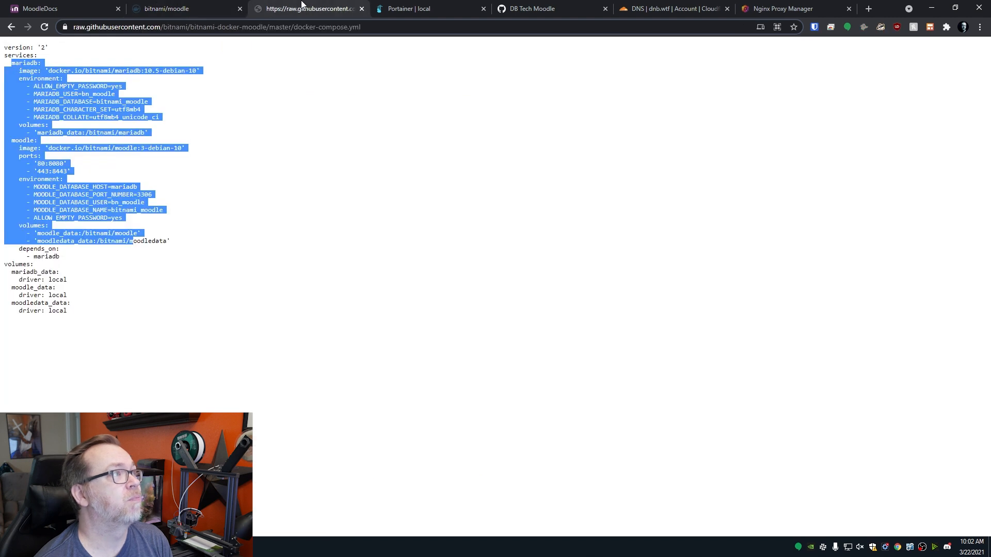
click(48, 88)
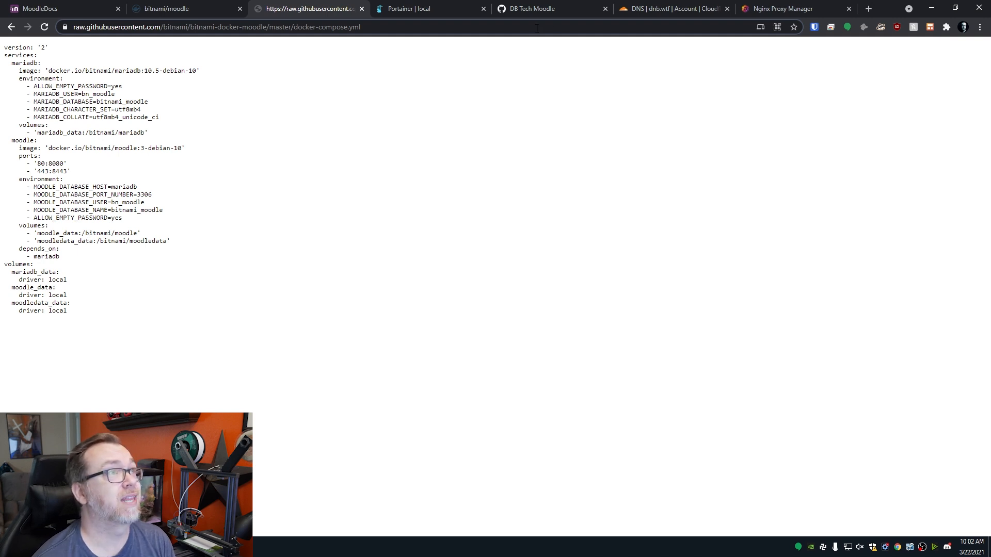
drag(544, 4, 423, 6)
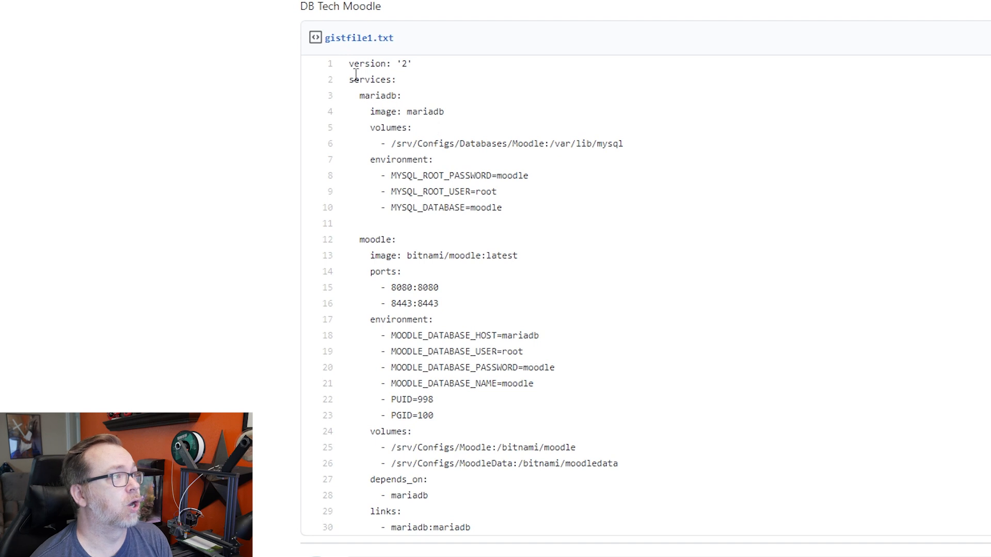
drag(348, 66, 442, 60)
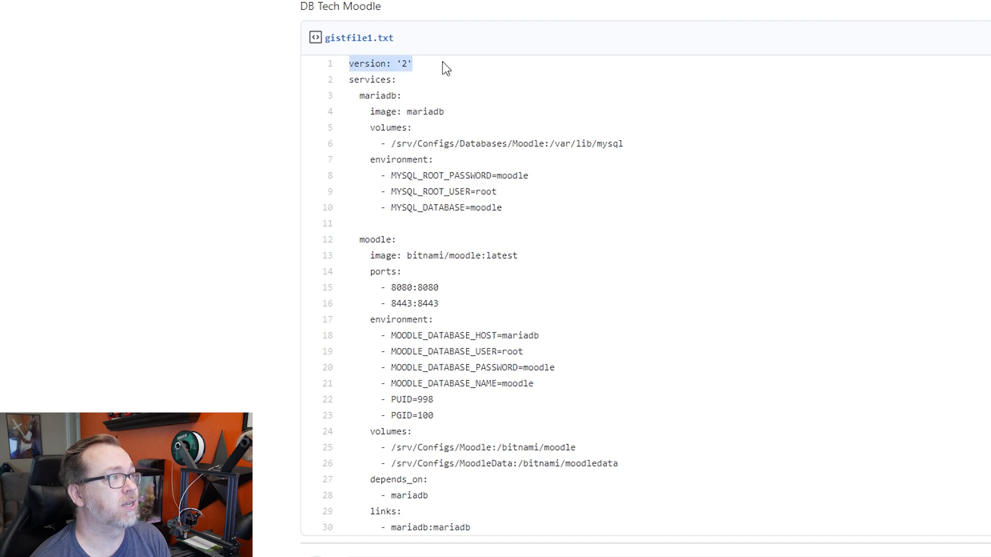
click(380, 95)
drag(370, 95, 391, 96)
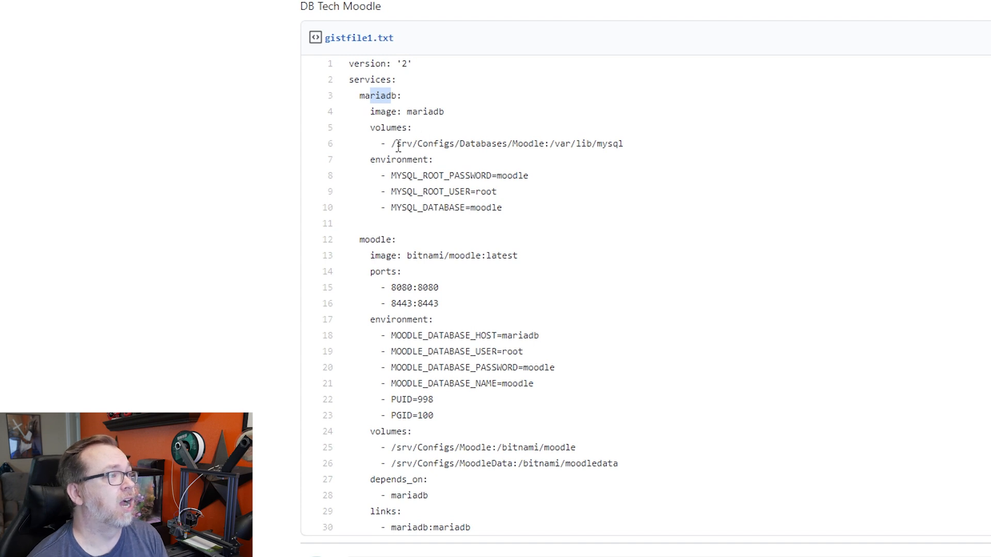
drag(387, 144, 500, 145)
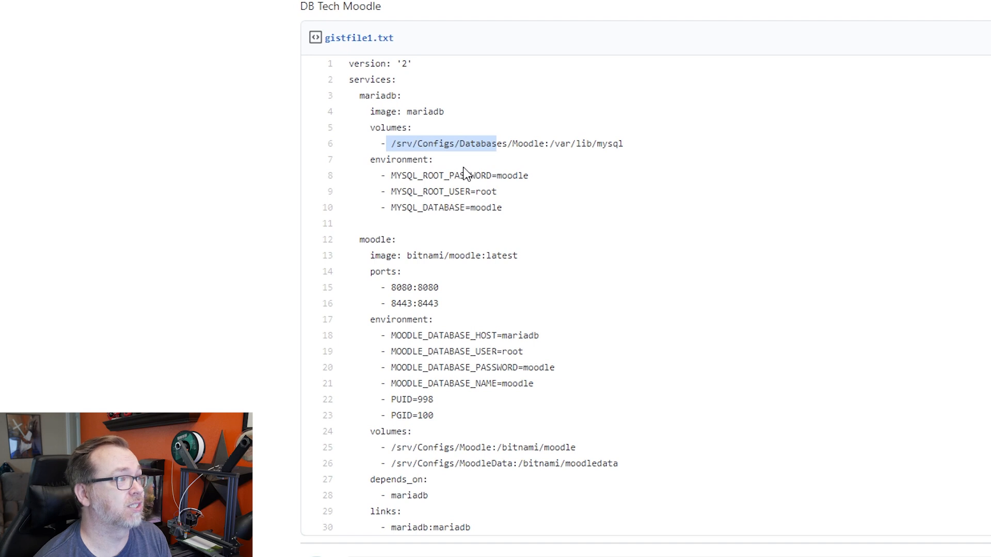
drag(392, 177, 504, 207)
click(523, 204)
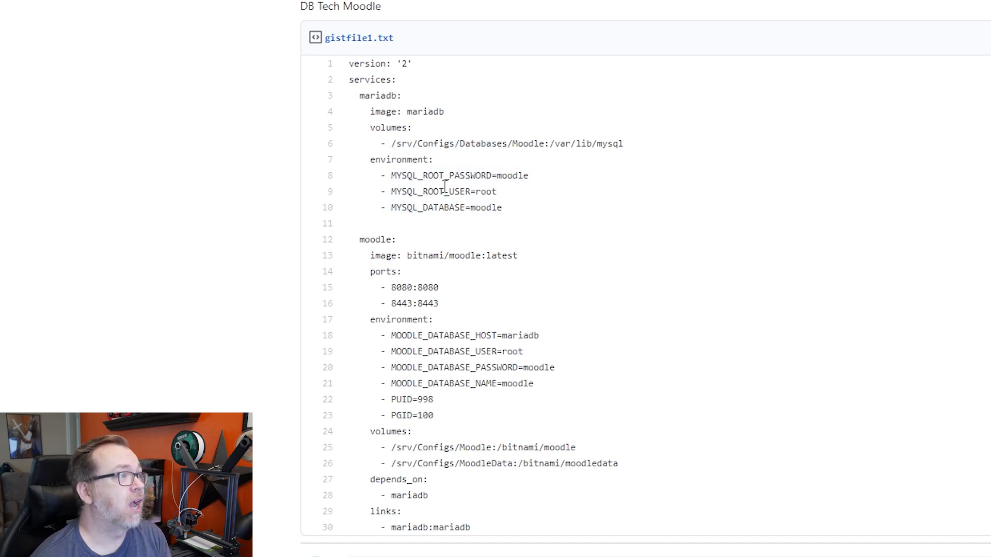
double_click(511, 176)
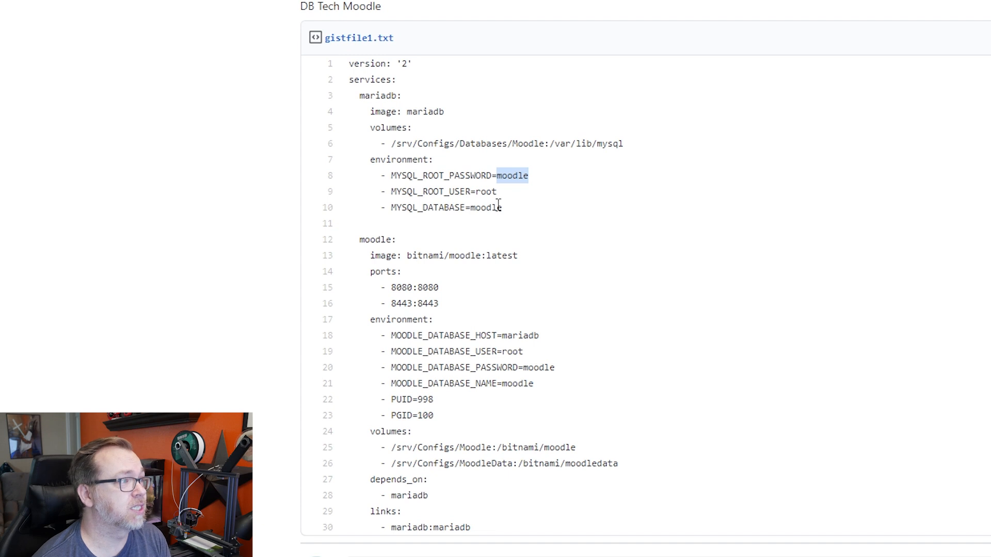
drag(360, 241, 392, 240)
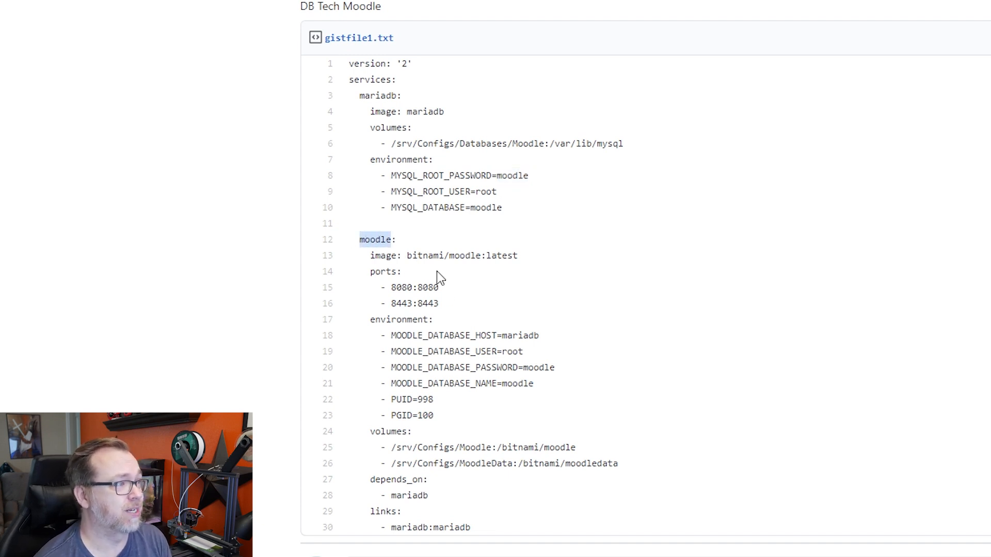
double_click(408, 256)
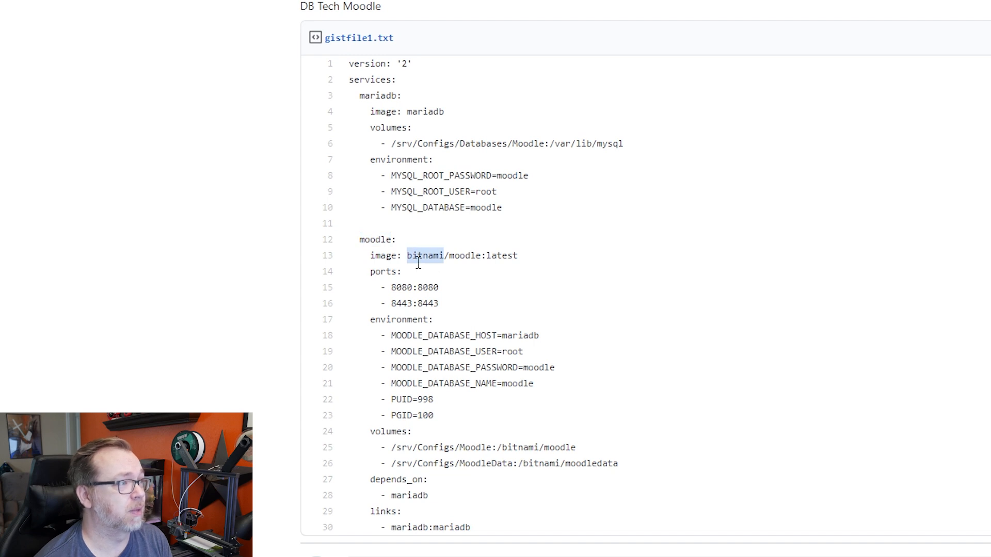
double_click(396, 288)
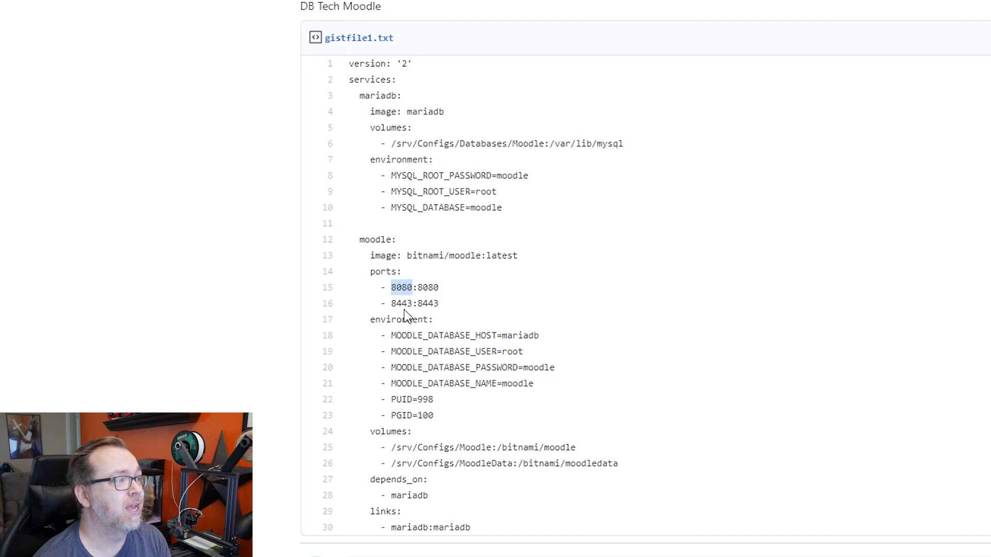
double_click(402, 304)
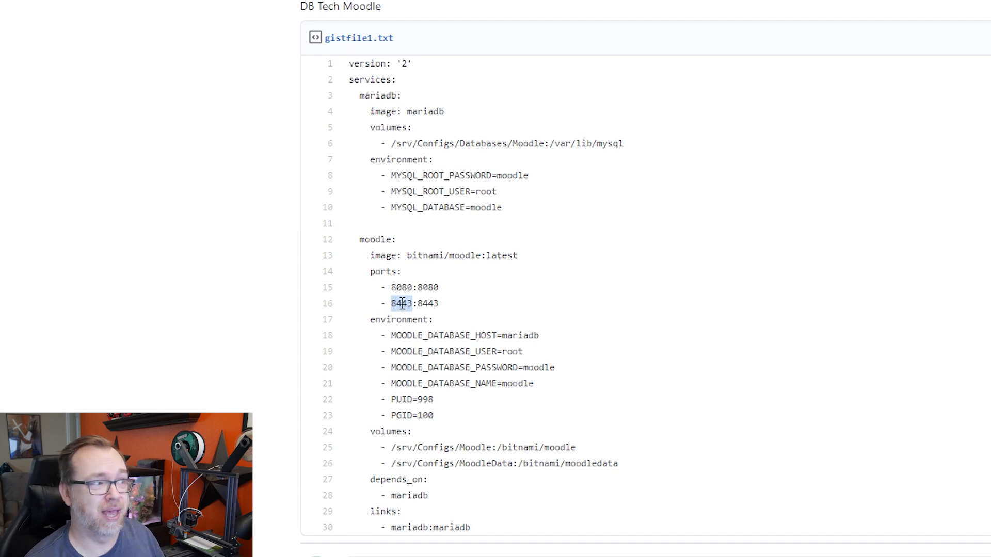
double_click(510, 335)
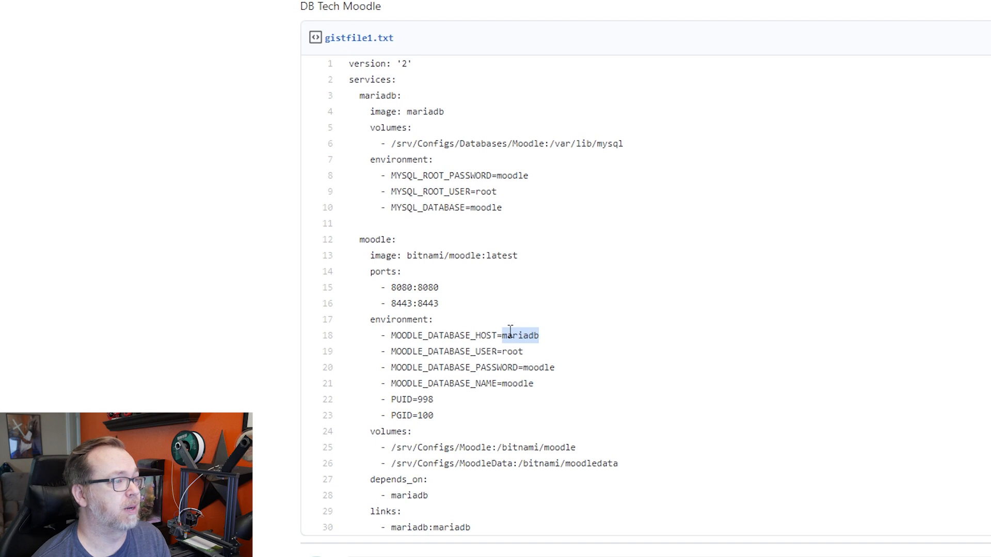
double_click(380, 95)
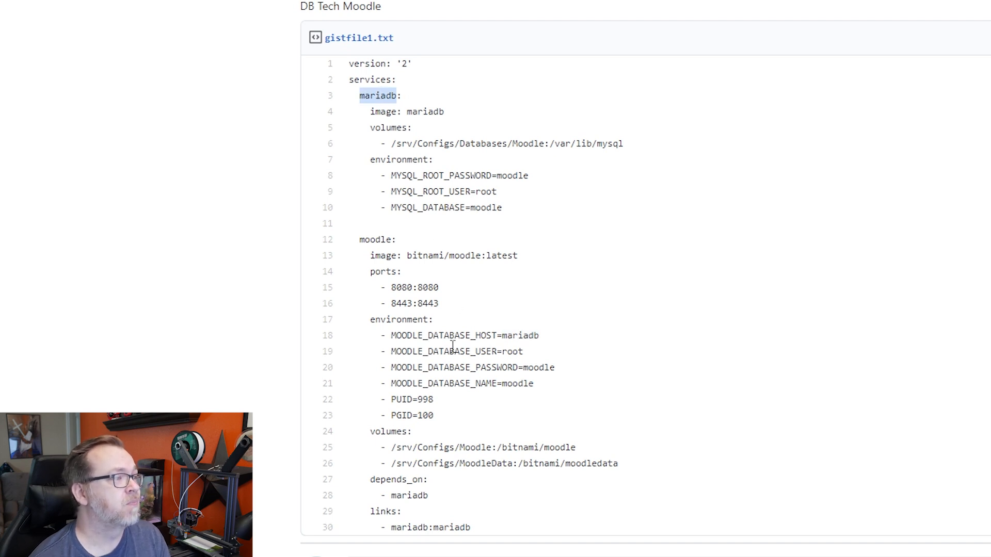
double_click(535, 368)
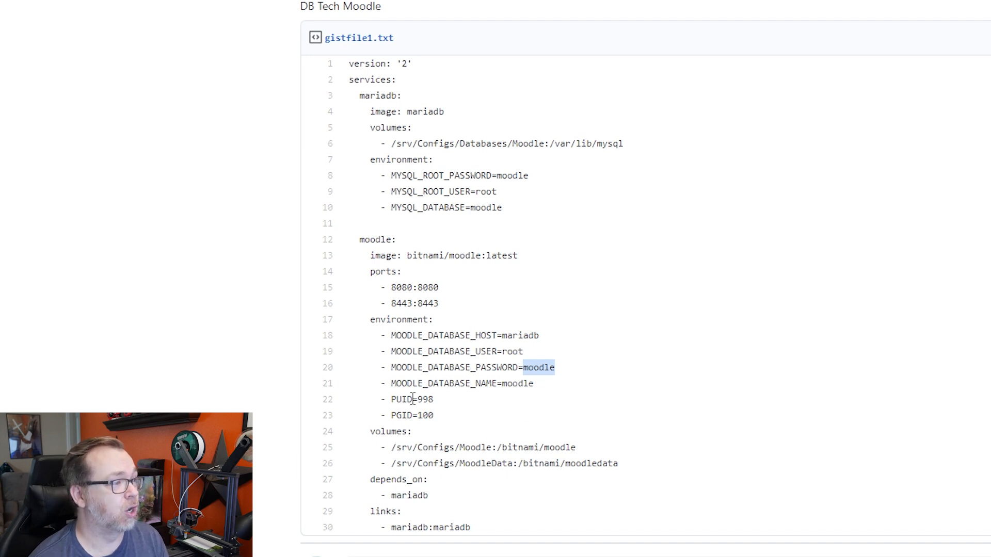
click(655, 454)
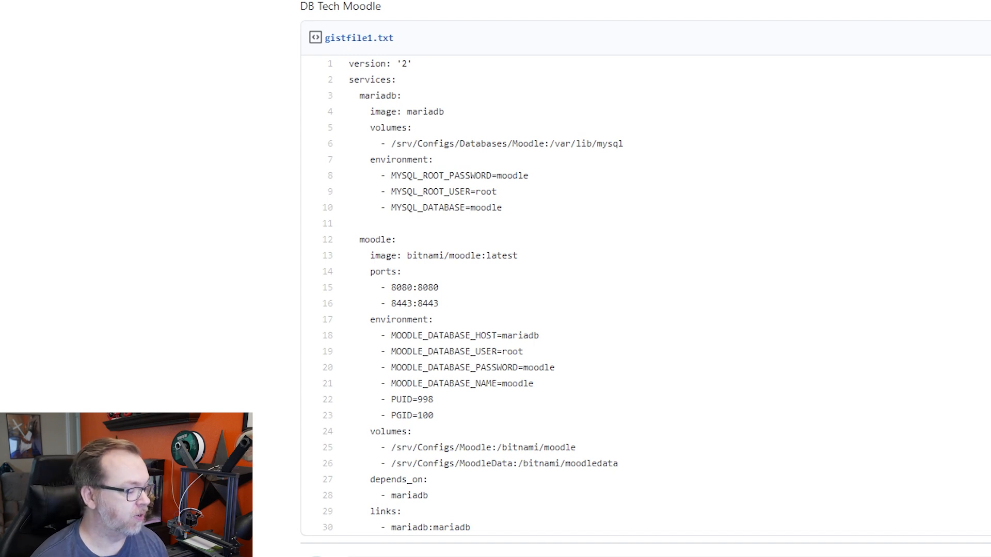
- SSH into 192.168.68.137 as root and run id admin, returning uid 998 and gid 100
drag(740, 229, 644, 125)
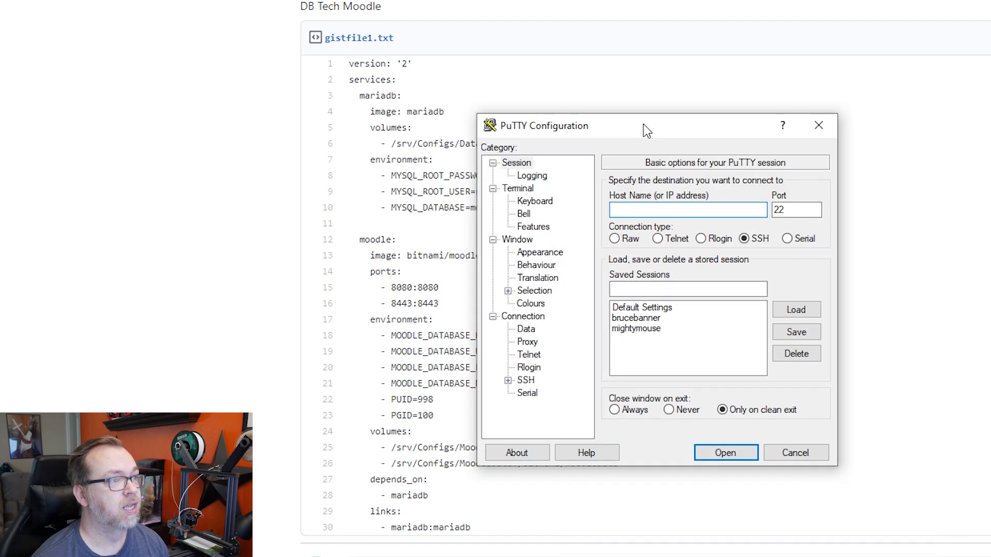
text(19)
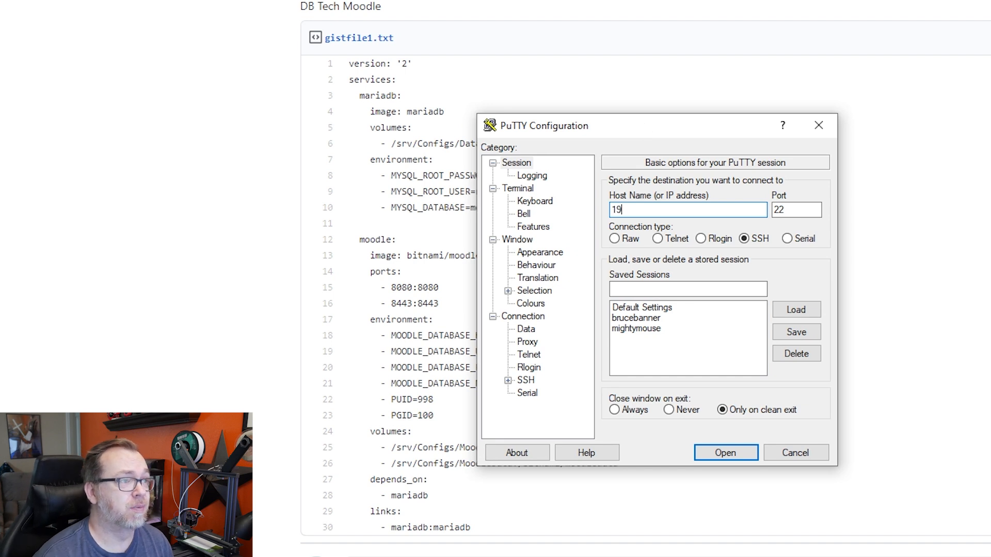
text(2.168.68.137)
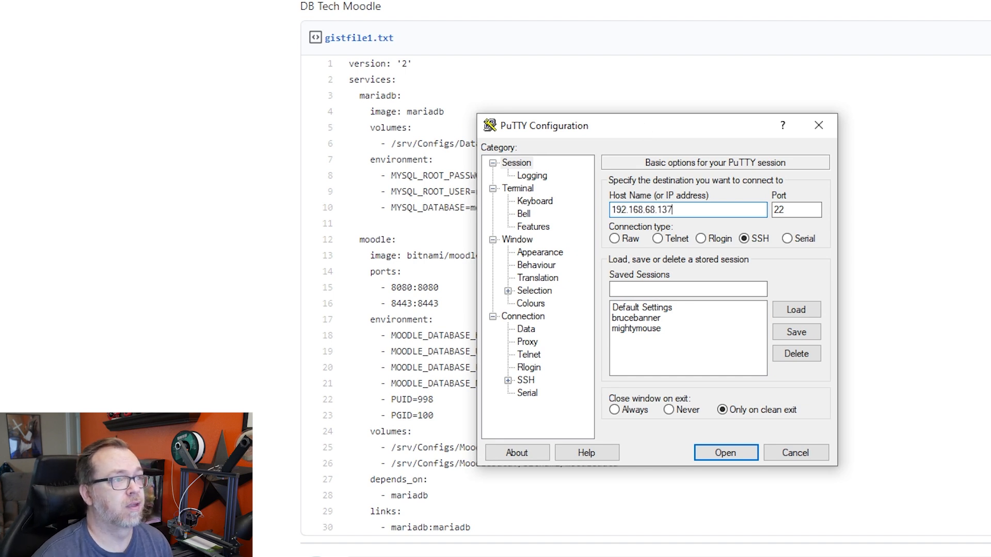
key(Return)
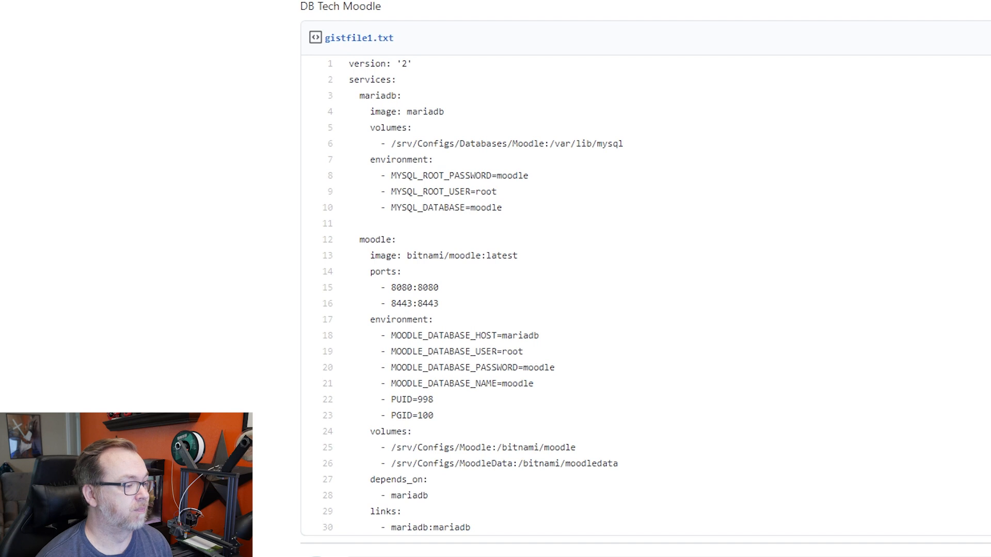
text(root)
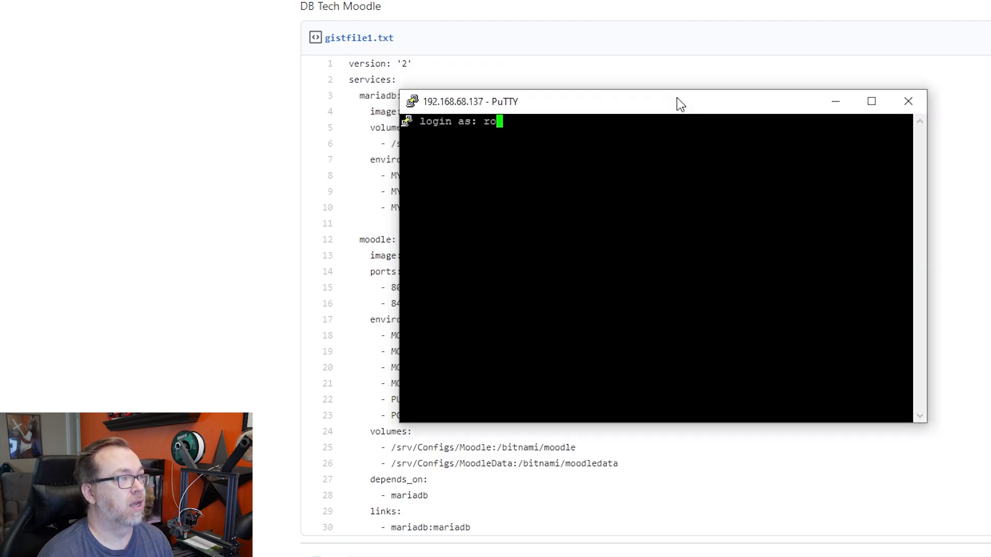
key(Return)
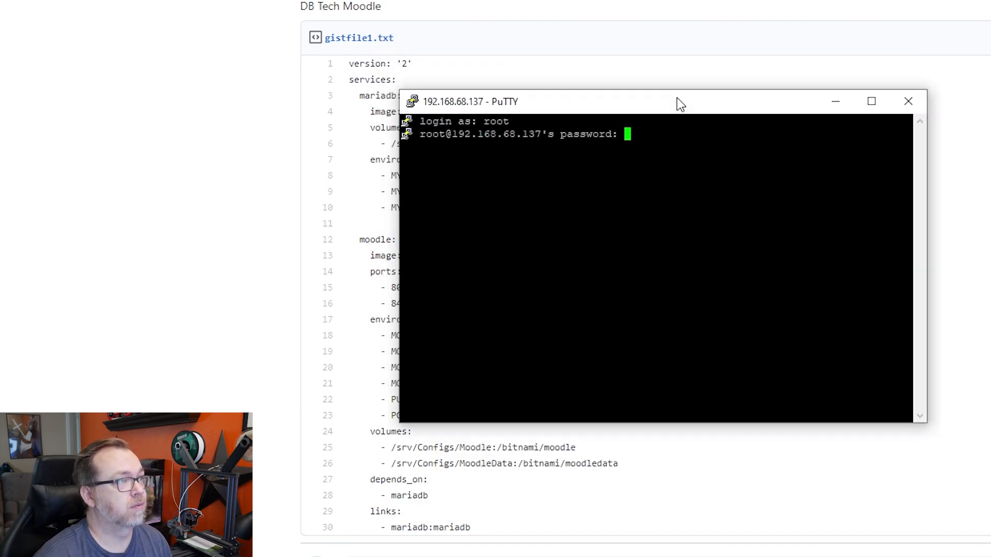
key(Return)
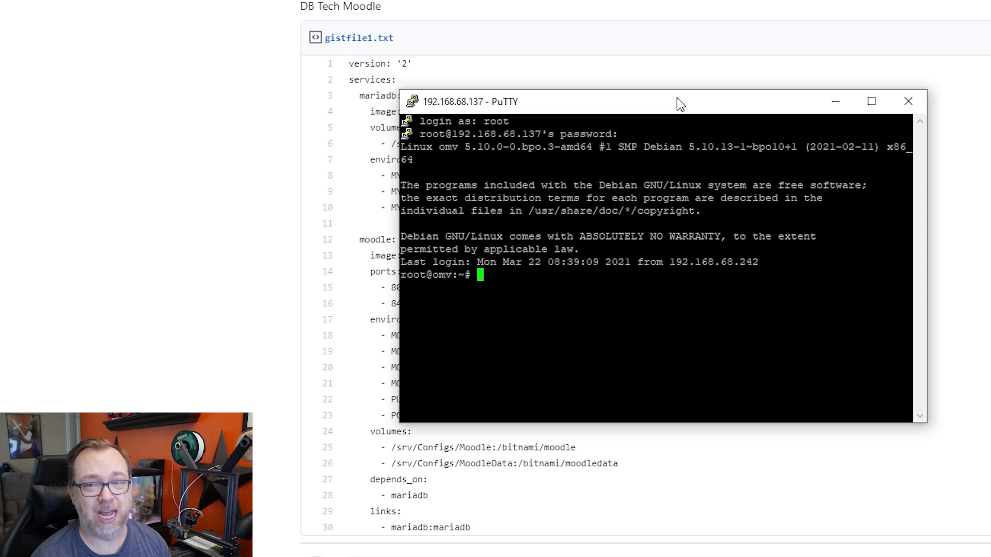
text(id admin)
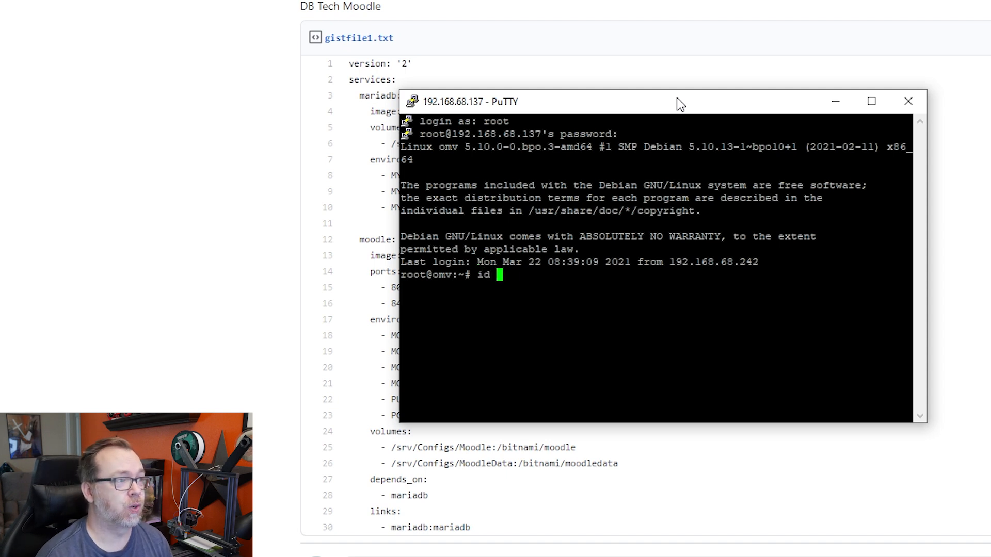
key(Return)
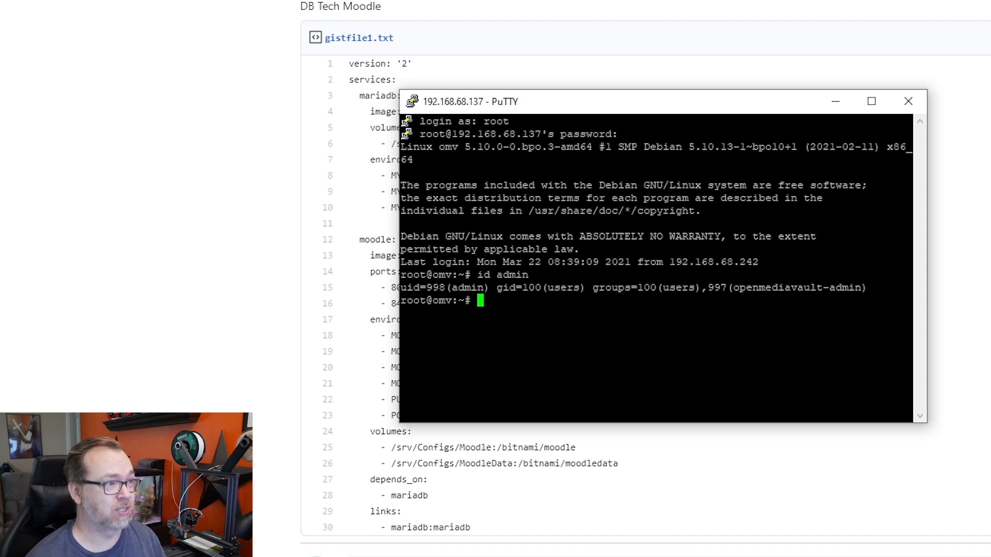
- Back in the gist, highlight the PUID setting on line 22 to compare with the uid
click(333, 322)
drag(407, 384, 445, 401)
click(459, 398)
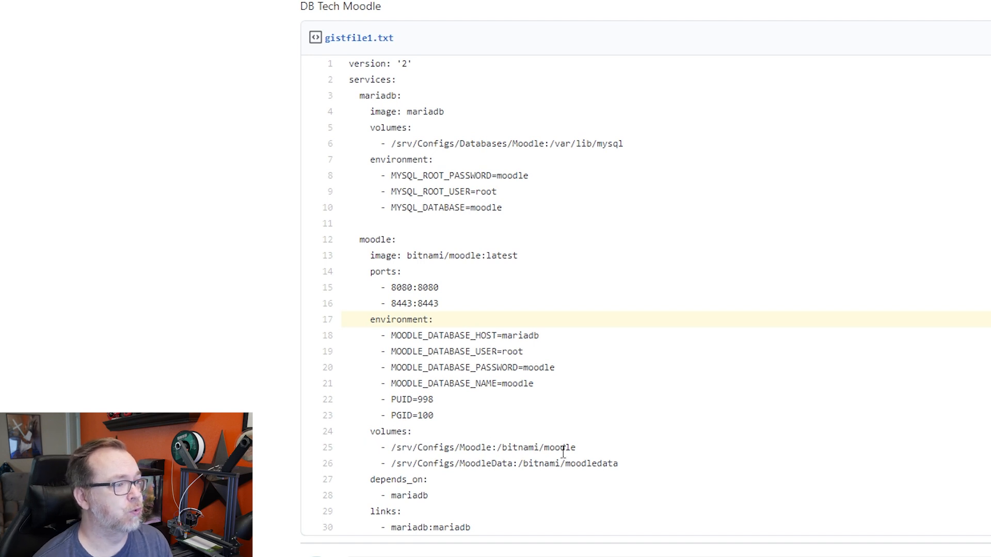
- Highlight the Moodle and MoodleData volume paths, depends_on and links, then select the whole compose file
drag(576, 448, 397, 446)
drag(618, 463, 416, 459)
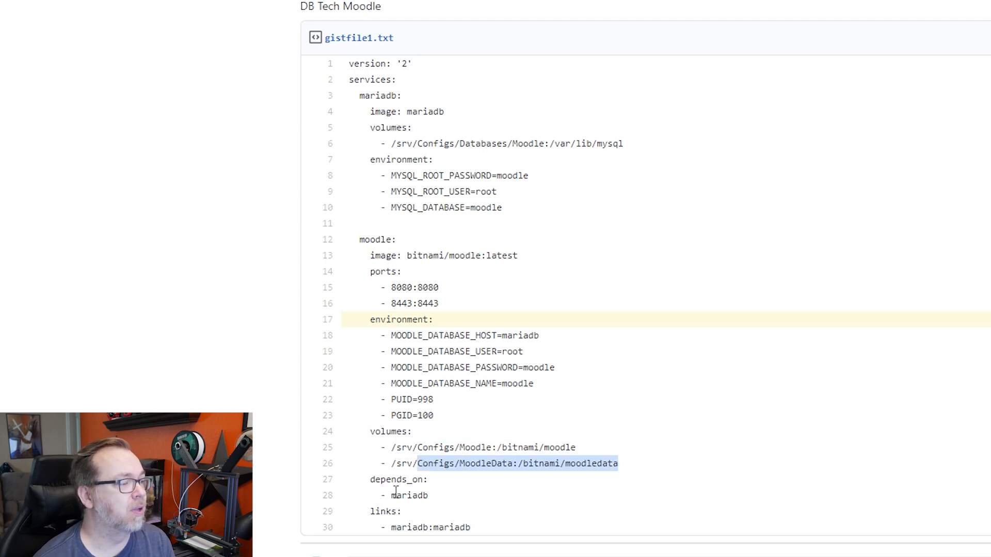
drag(369, 481, 447, 495)
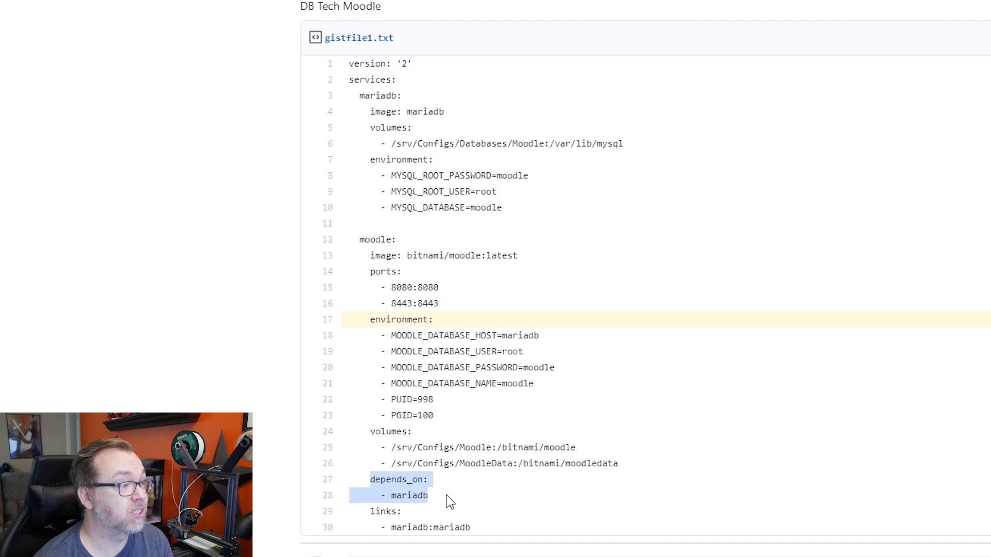
drag(370, 511, 500, 526)
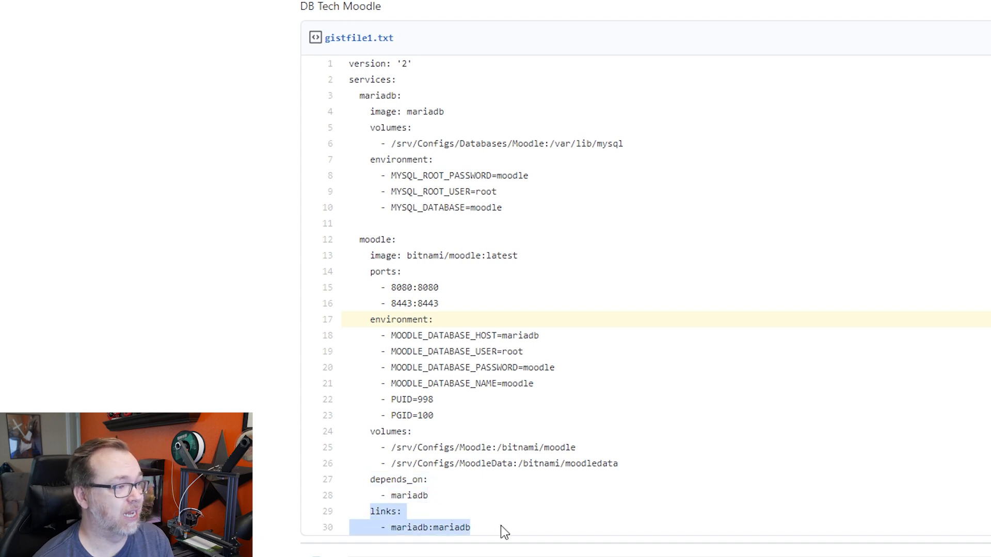
drag(348, 61, 506, 531)
key(ctrl+c)
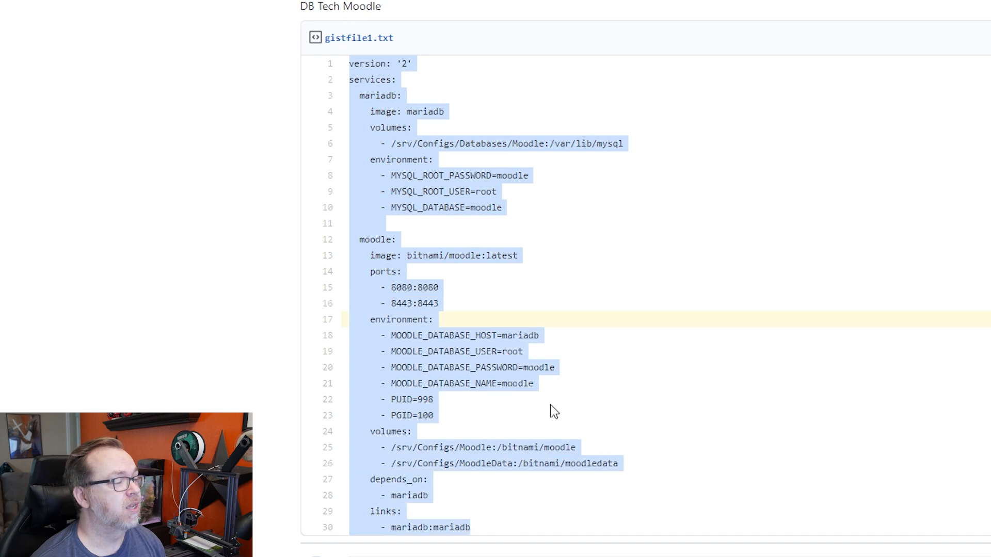
- Point out the 8080:8080 port mapping and Moodle volume path, then open Portainer's Stacks list
double_click(398, 287)
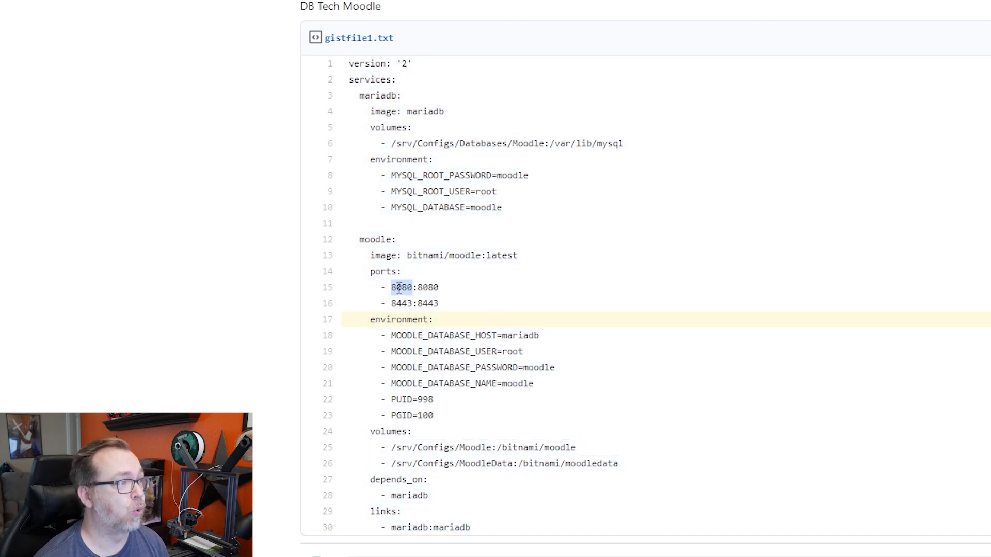
double_click(428, 288)
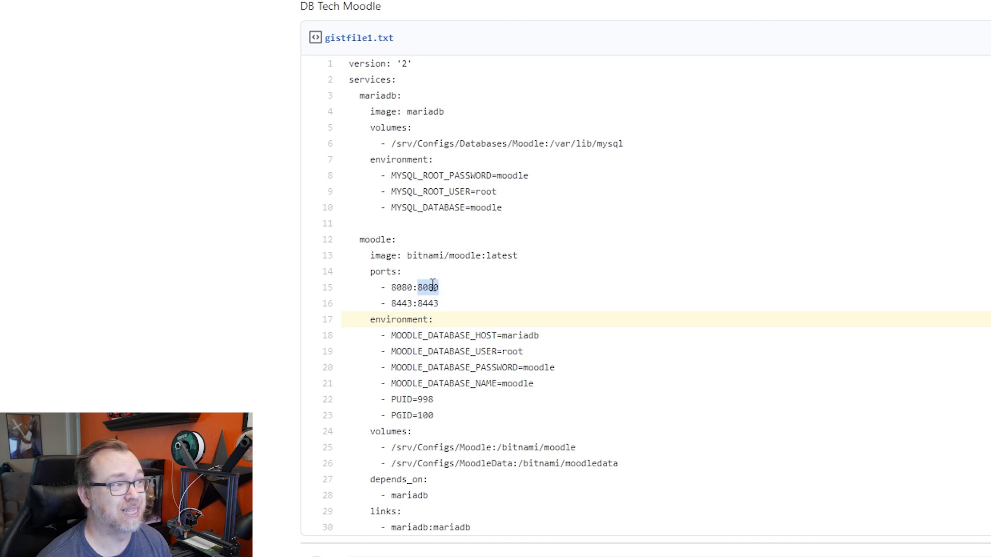
double_click(404, 288)
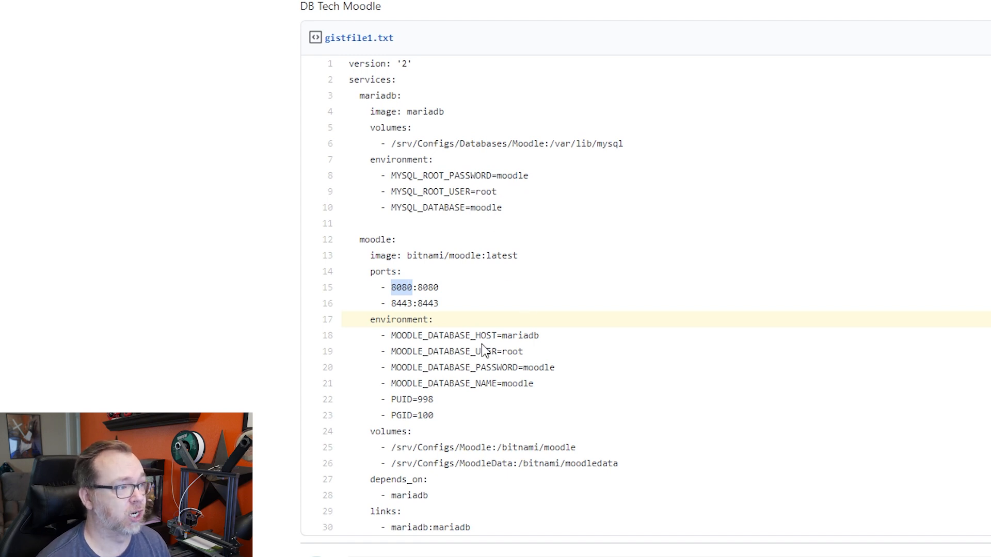
drag(396, 447, 486, 447)
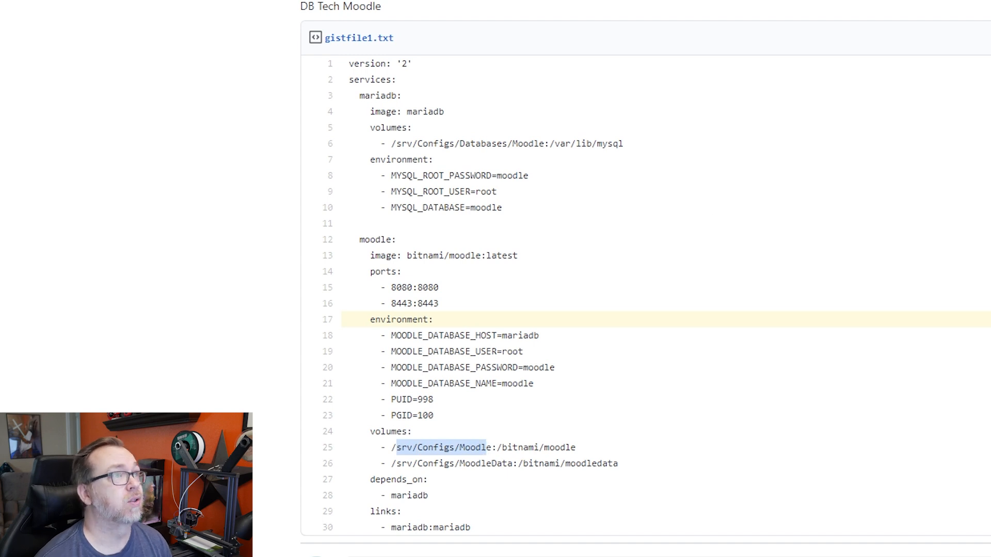
click(537, 9)
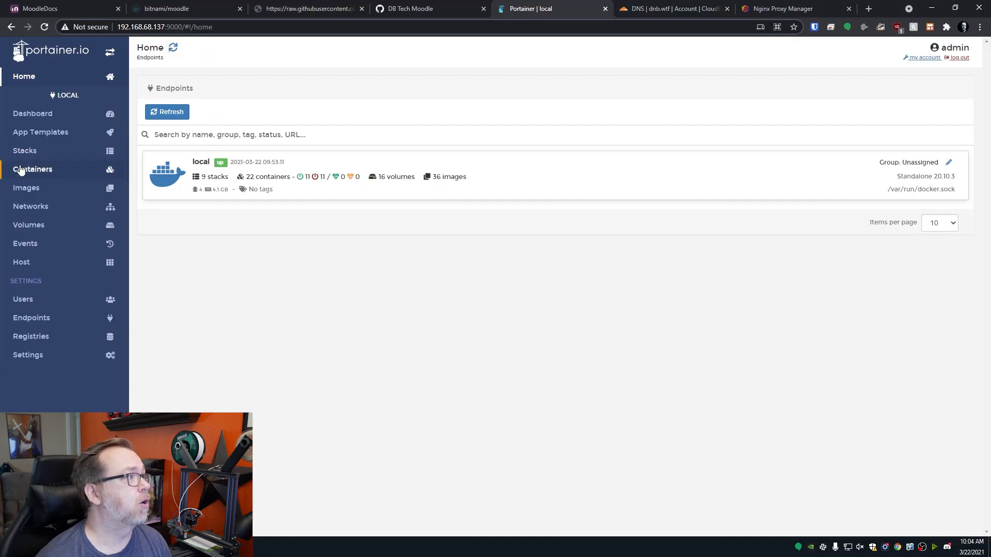
click(22, 150)
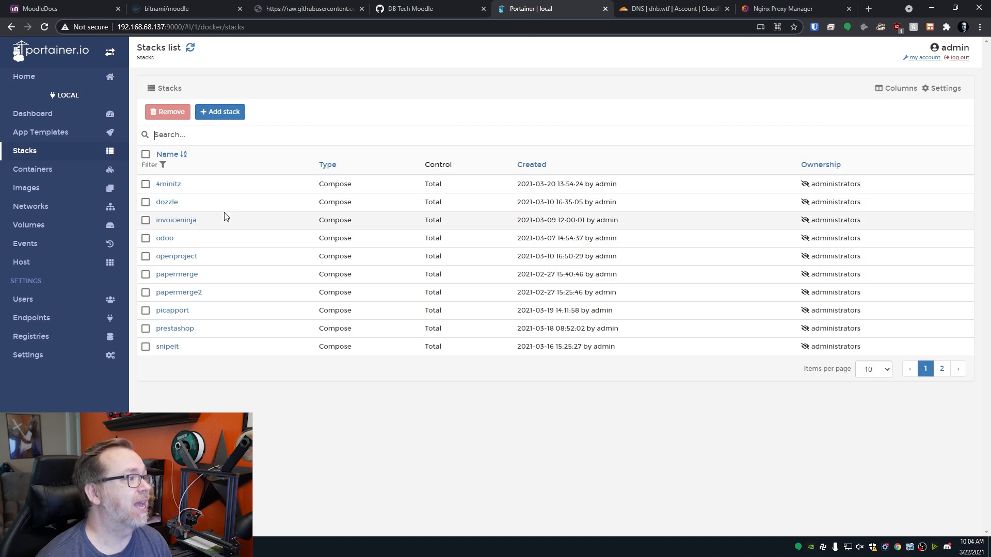
- Add a new stack and paste the copied Moodle compose file into the Web editor
click(208, 112)
click(289, 261)
key(ctrl+v)
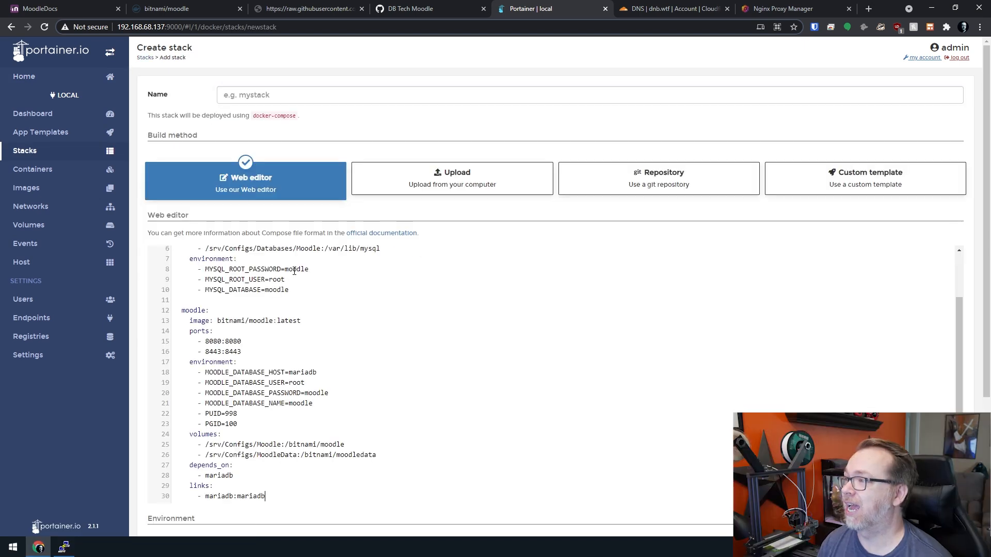
- Name the stack moodle and deploy it
double_click(273, 290)
key(ctrl+c)
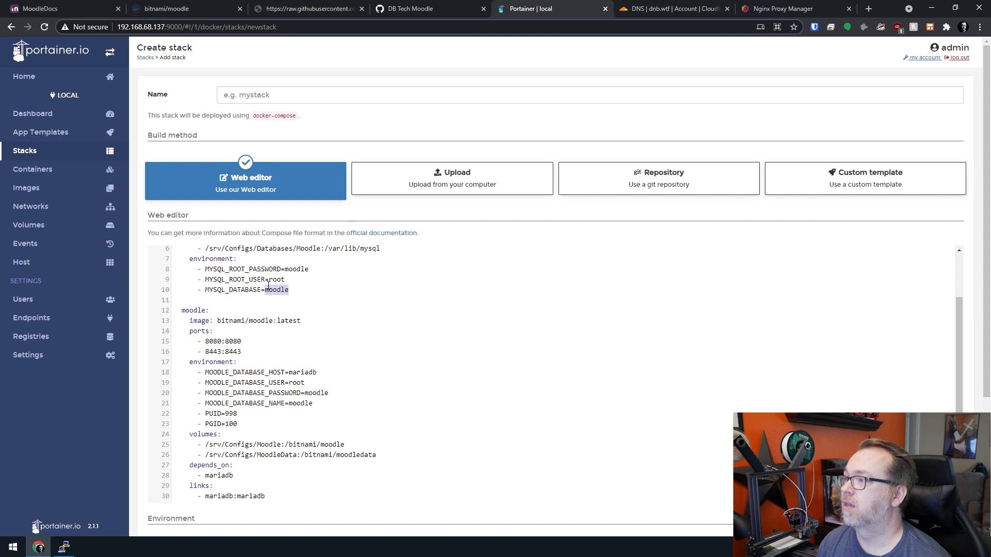
click(243, 90)
key(ctrl+v)
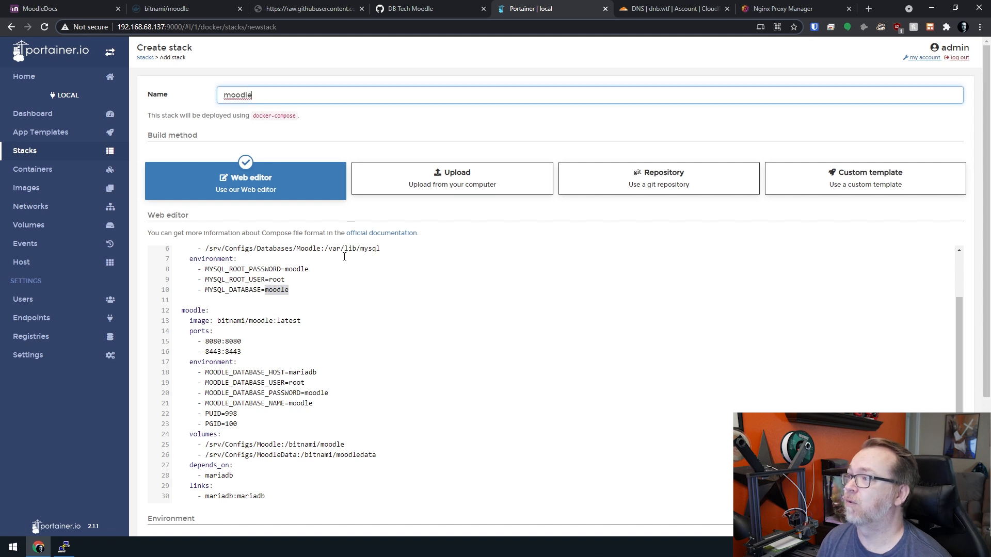
scroll(329, 339, down, 1)
scroll(329, 339, up, 1)
scroll(329, 339, down, 3)
scroll(330, 339, up, 3)
scroll(329, 339, down, 3)
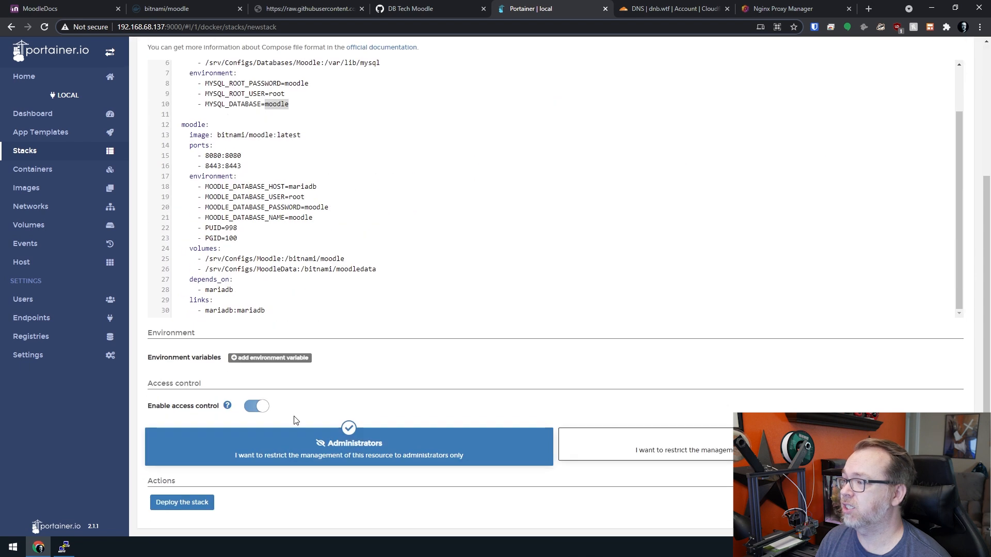
click(191, 503)
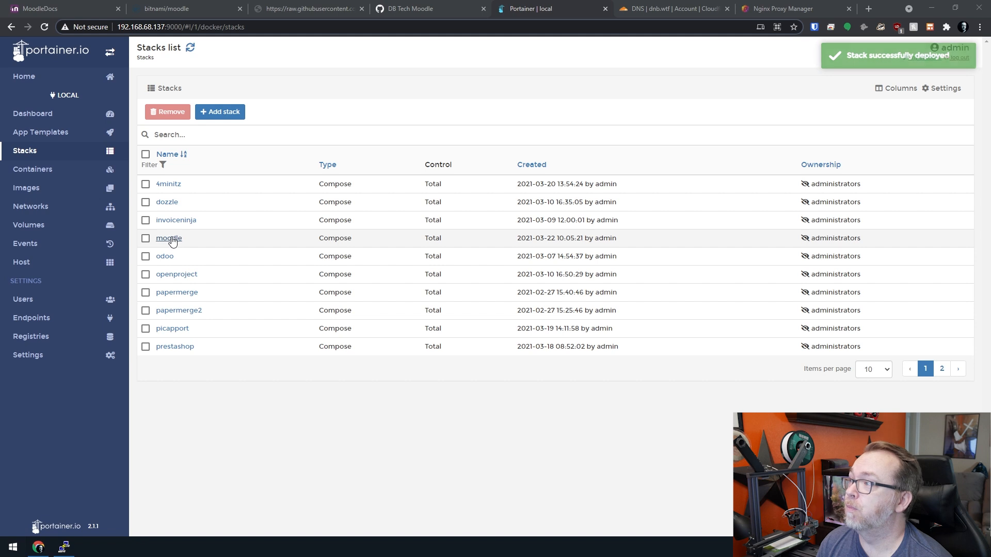
- Open moodle_moodle_1's logs from the moodle stack and highlight the 'Running Moodle install script' line
click(169, 238)
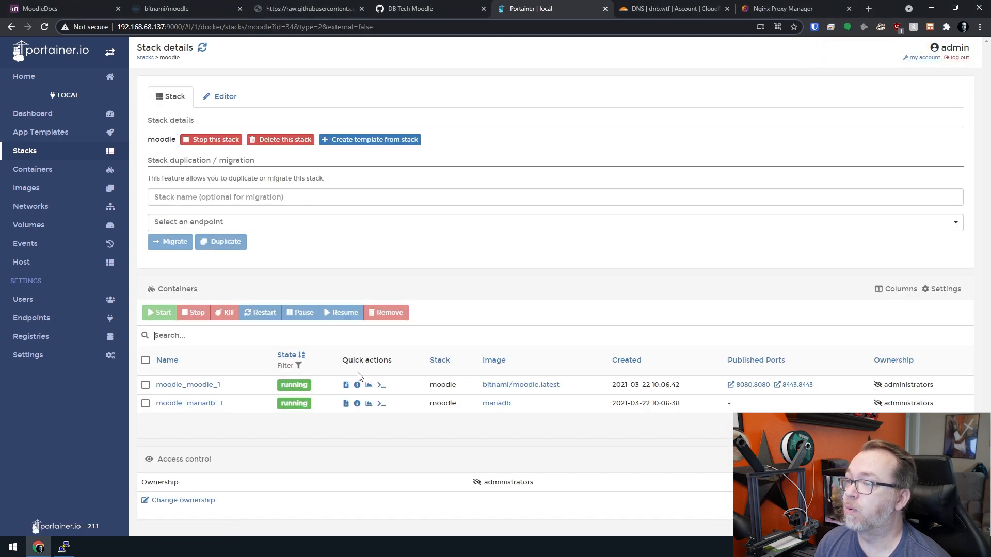
click(345, 385)
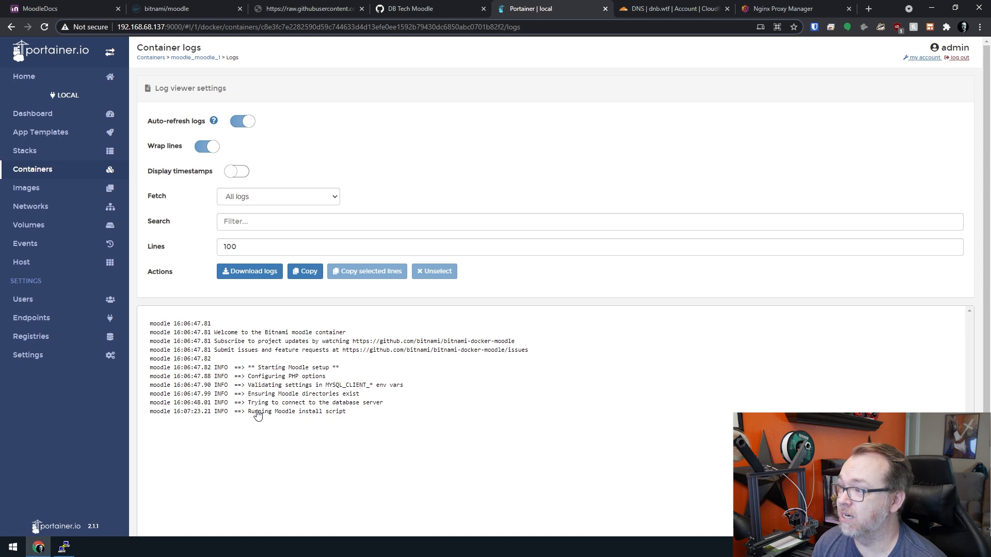
drag(249, 414, 349, 421)
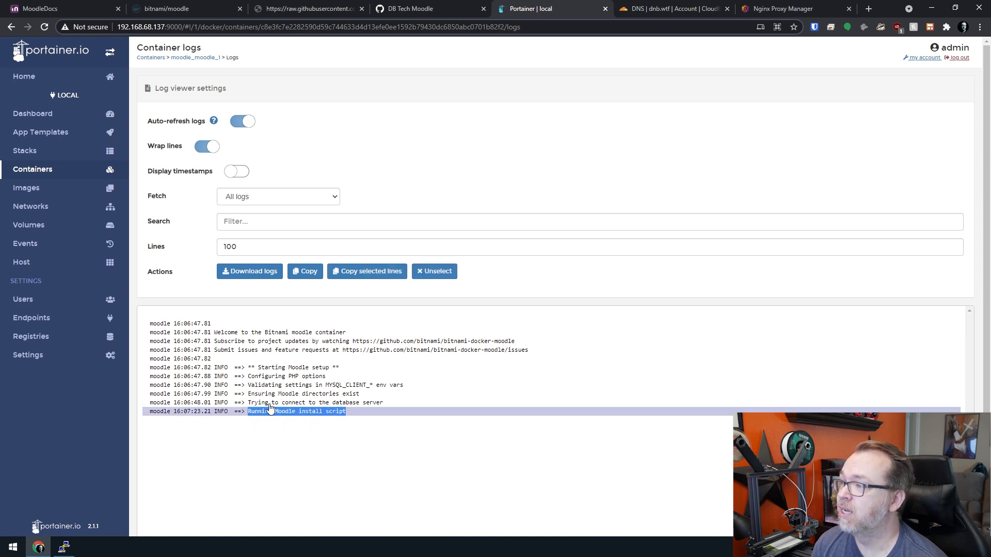
click(386, 416)
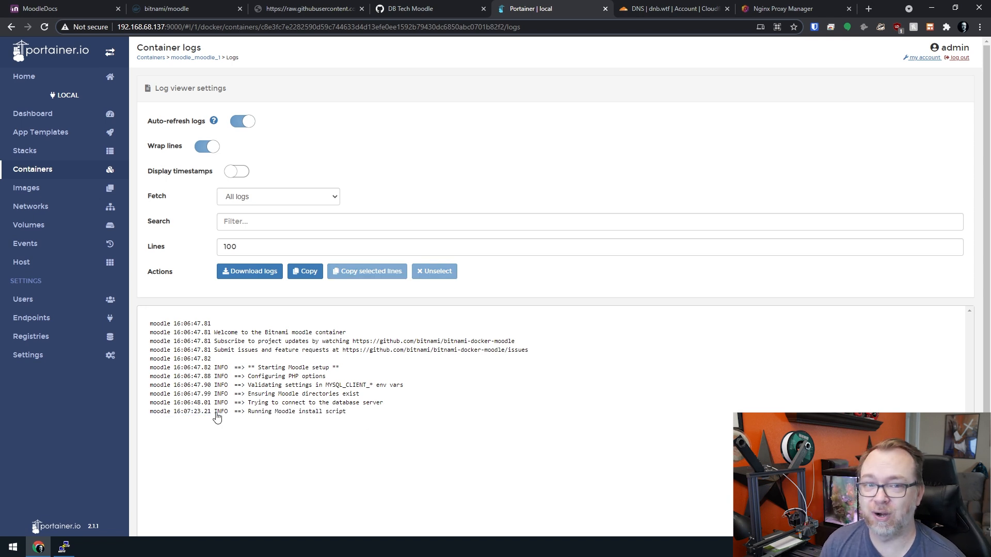
drag(250, 413, 354, 418)
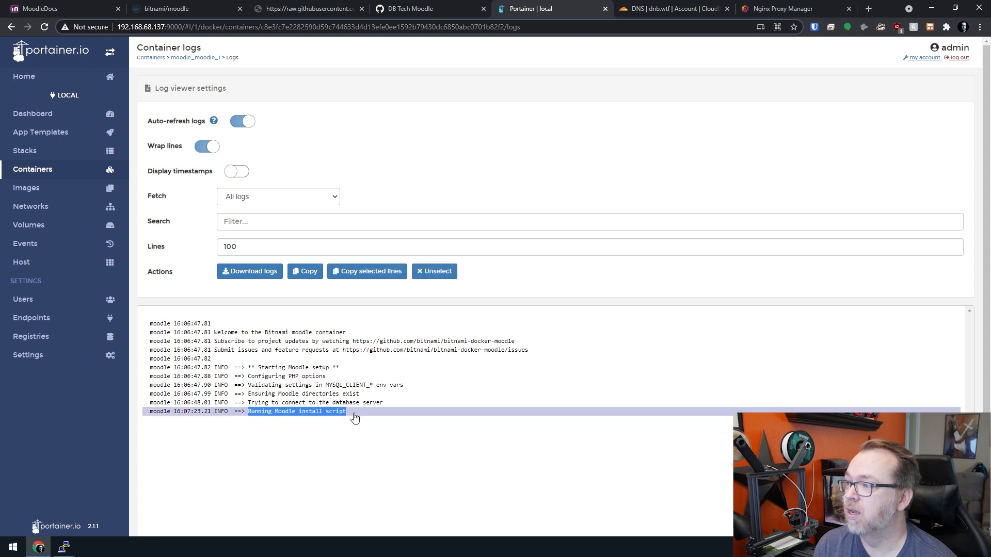
click(355, 418)
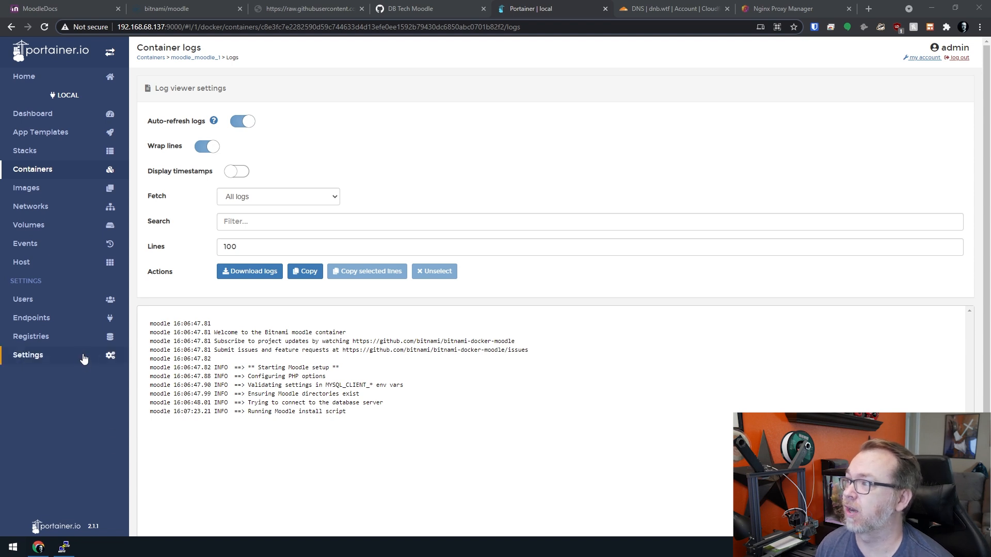
- Open the container list in a new tab and show moodle_moodle_1's live stats refreshing every 1s
middle_click(32, 170)
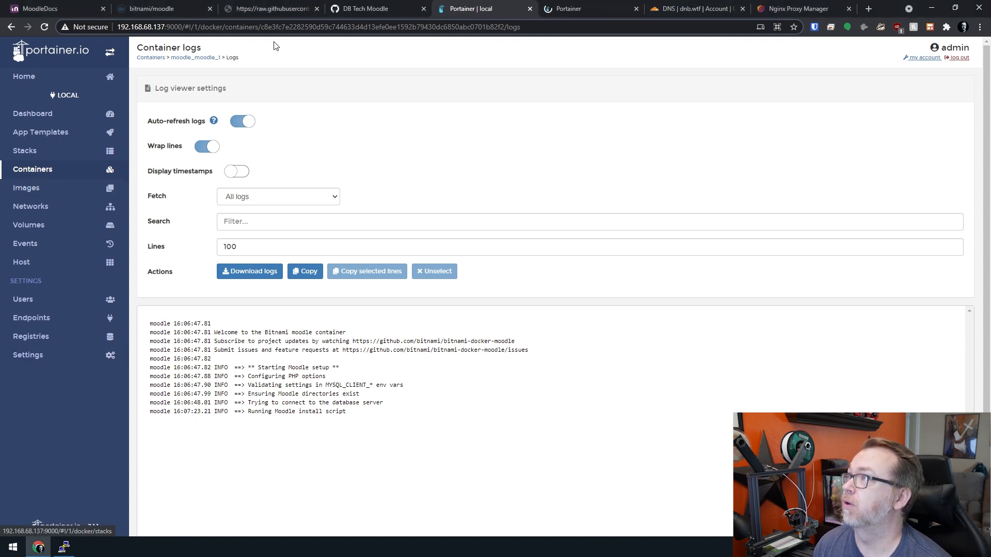
click(552, 5)
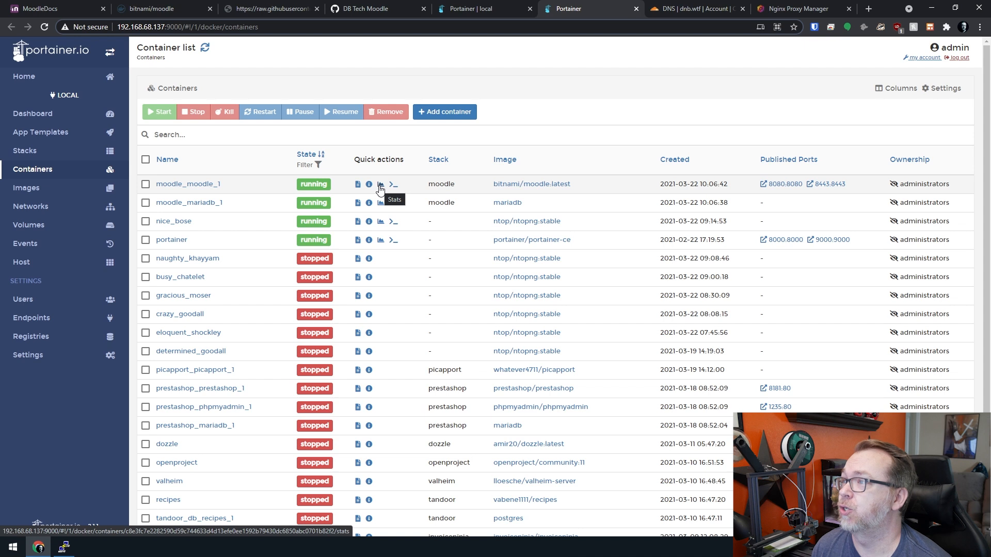
click(381, 186)
click(320, 140)
click(328, 156)
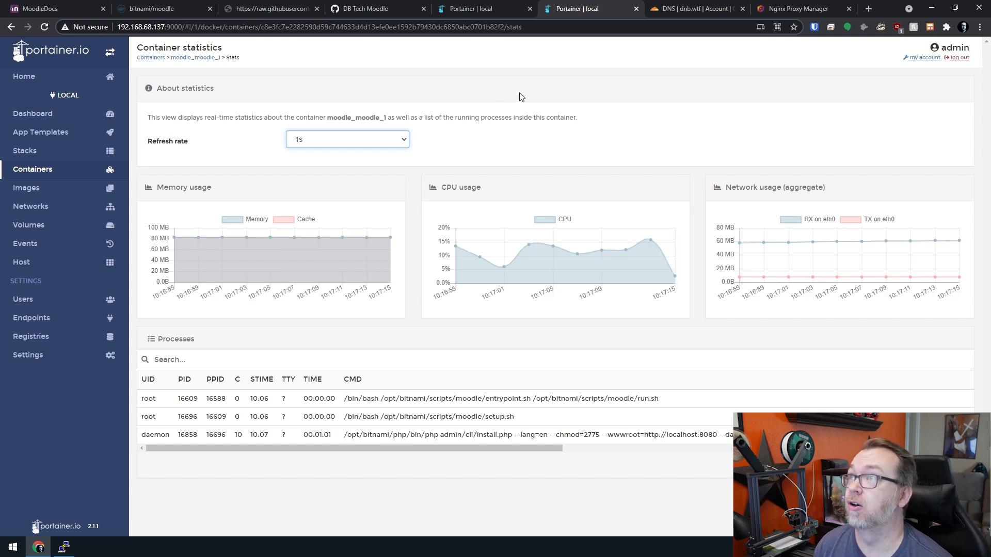
- Check logs and stats, try Moodle on port 8080, and close the unreachable page
click(481, 6)
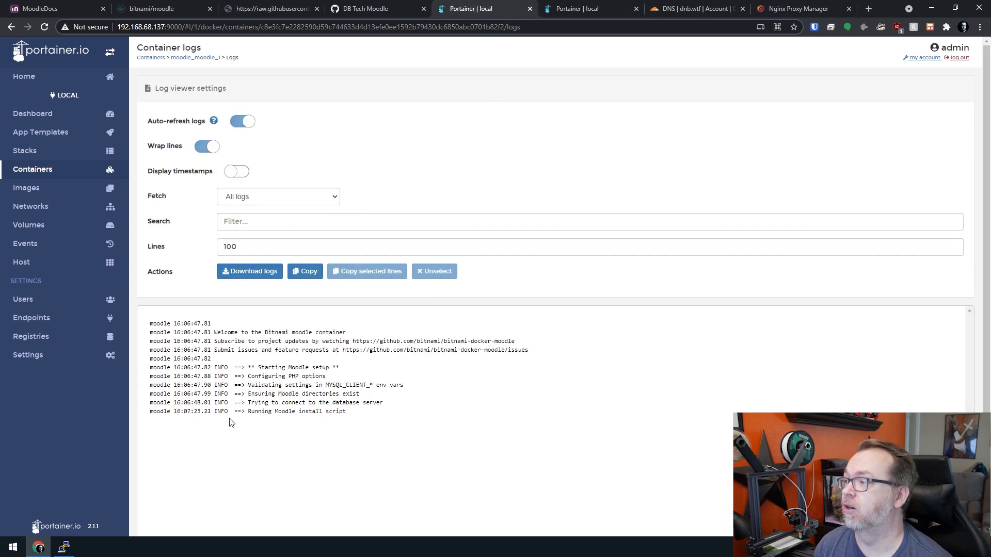
click(577, 5)
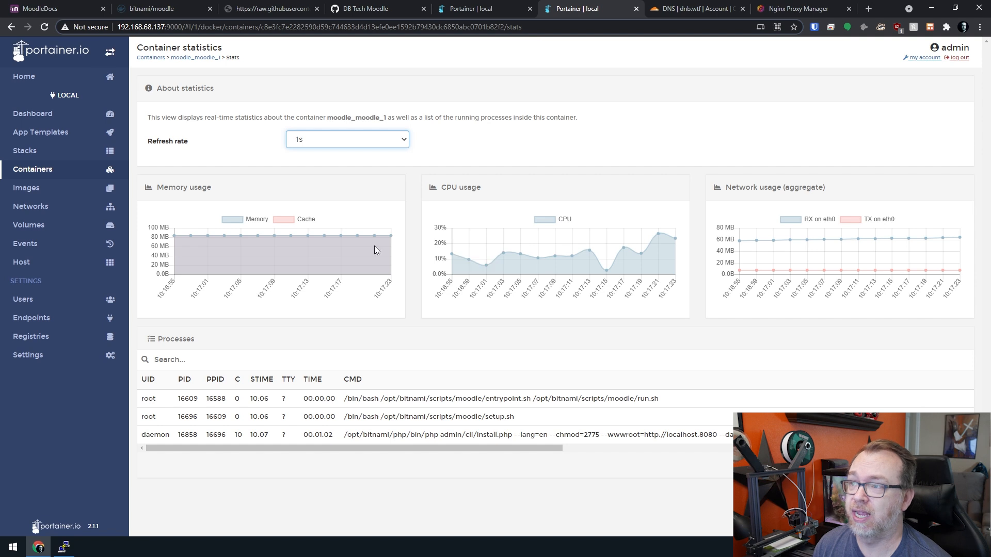
middle_click(40, 174)
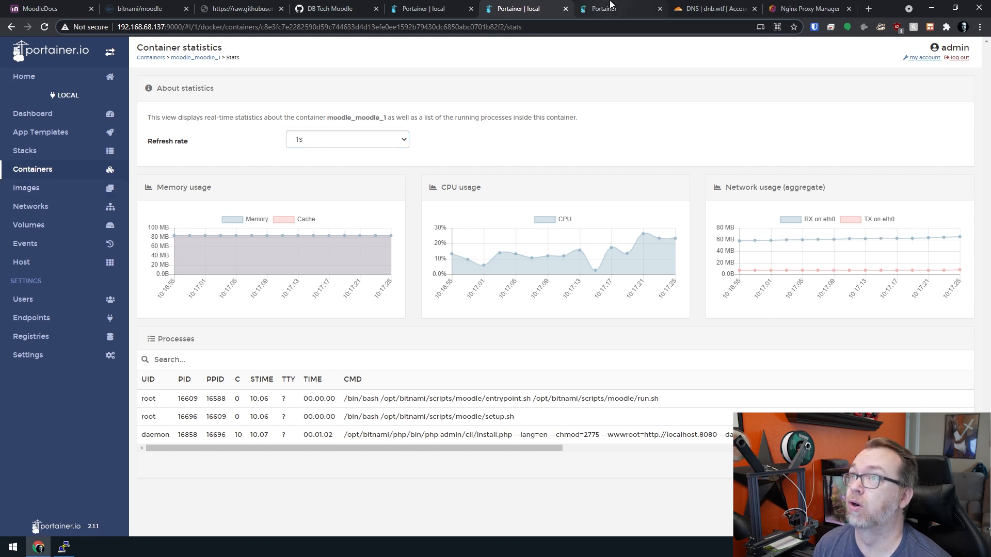
click(604, 8)
click(784, 184)
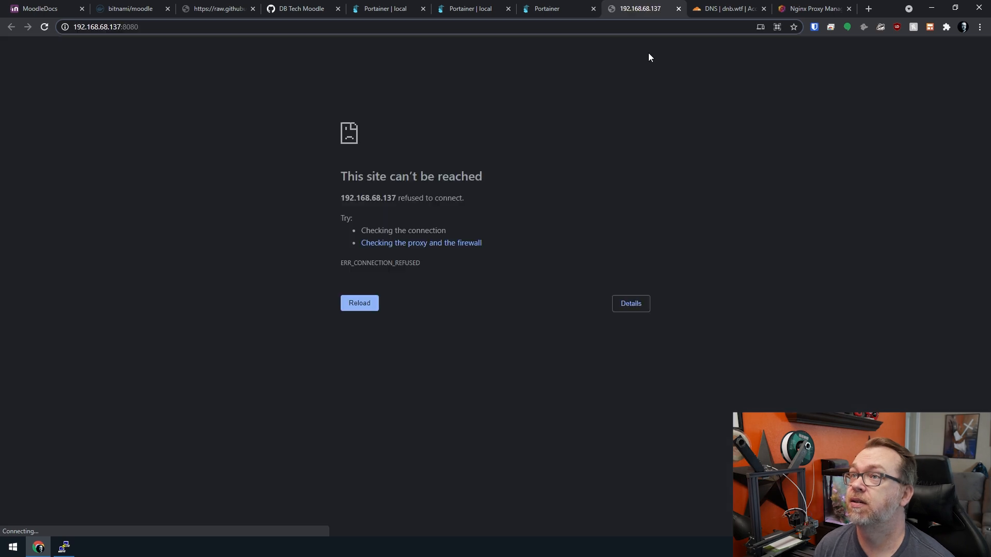
middle_click(629, 10)
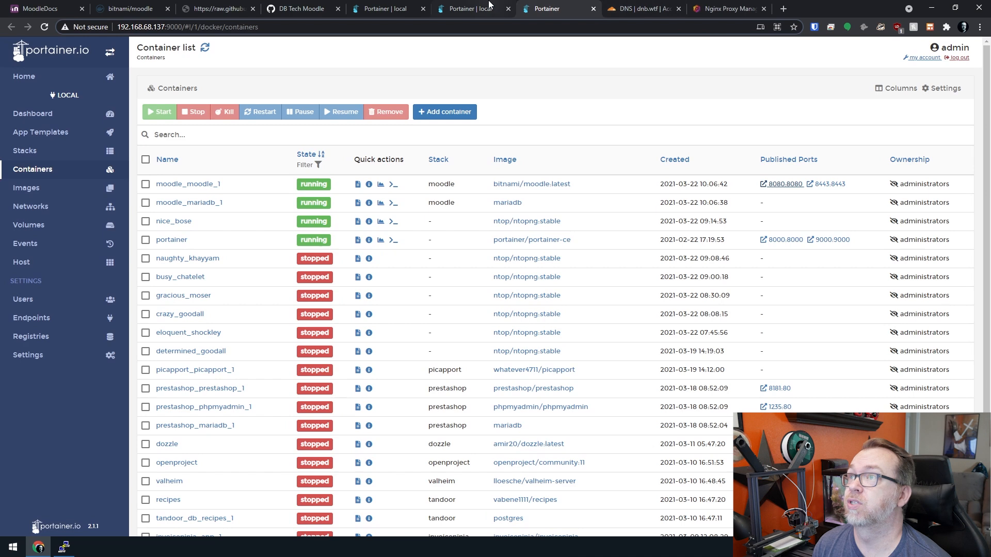
- Put the container stats in their own window snapped right, with the container list snapped left
drag(487, 5, 517, 50)
key(super+Right)
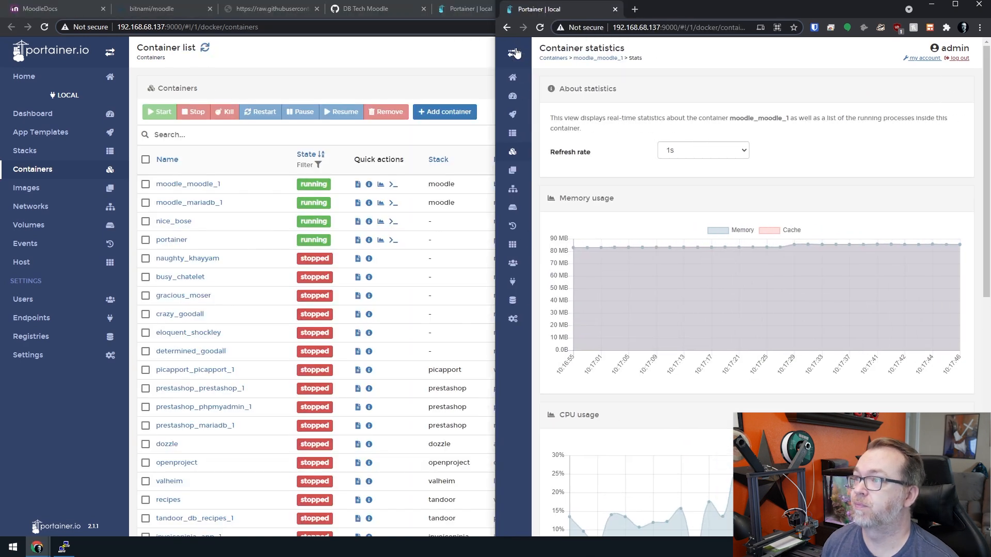
click(420, 89)
key(super+Left)
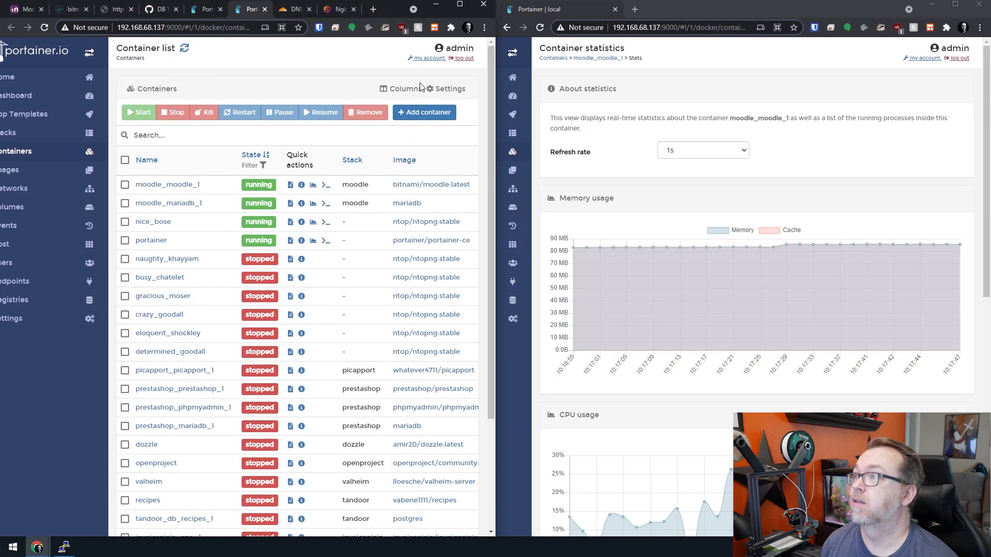
- Follow moodle_moodle_1's logs until 'Moodle setup finished!', then close the stats window and maximize Portainer
click(204, 10)
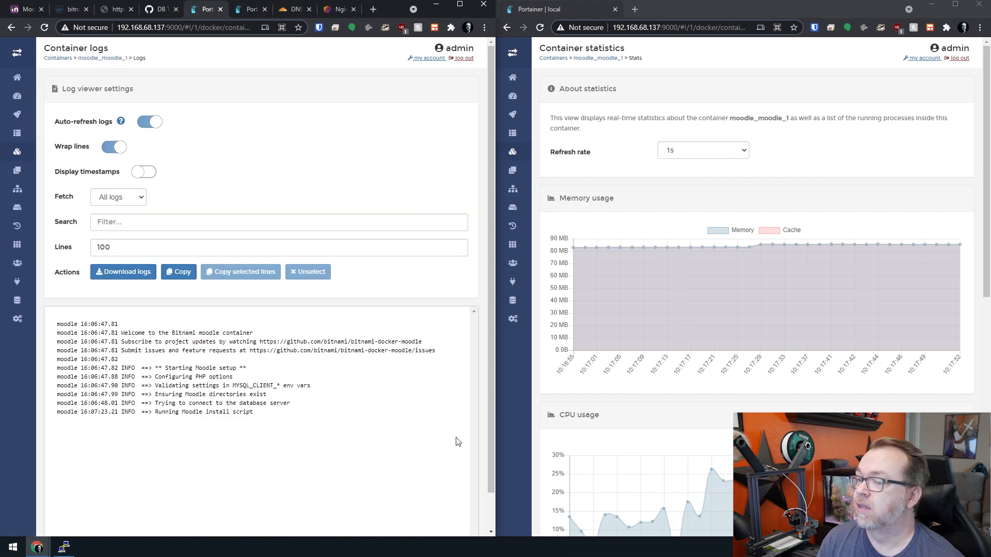
scroll(604, 375, down, 2)
scroll(611, 368, down, 2)
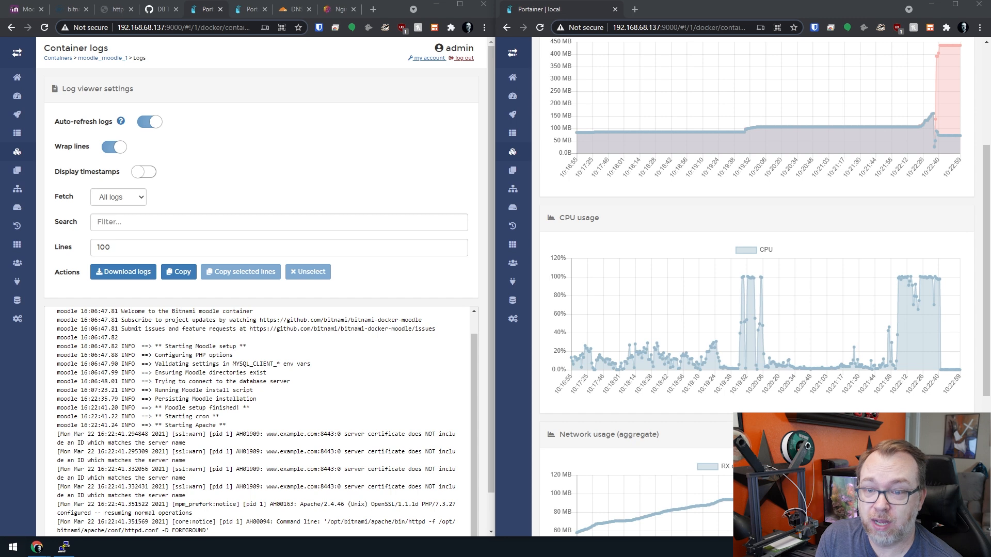
scroll(825, 387, up, 3)
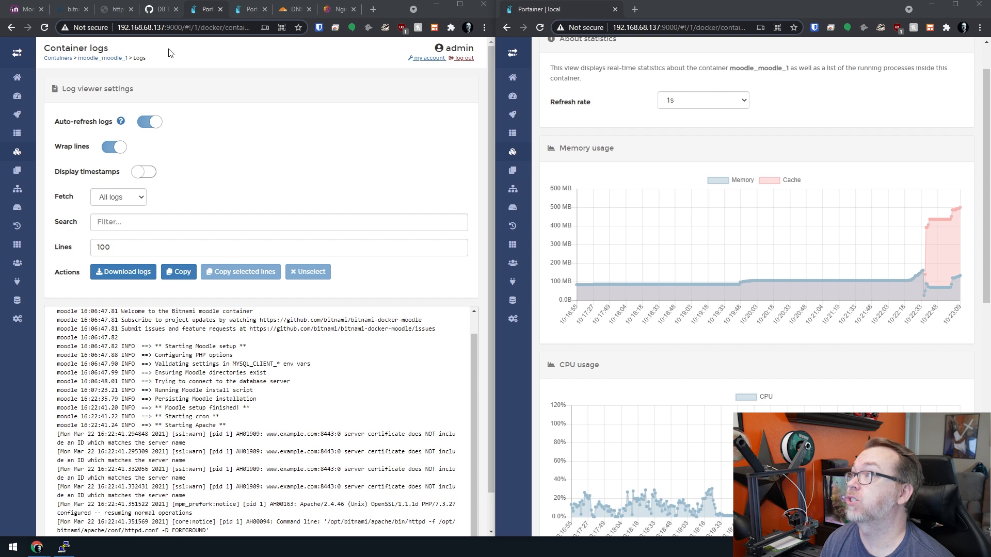
click(240, 10)
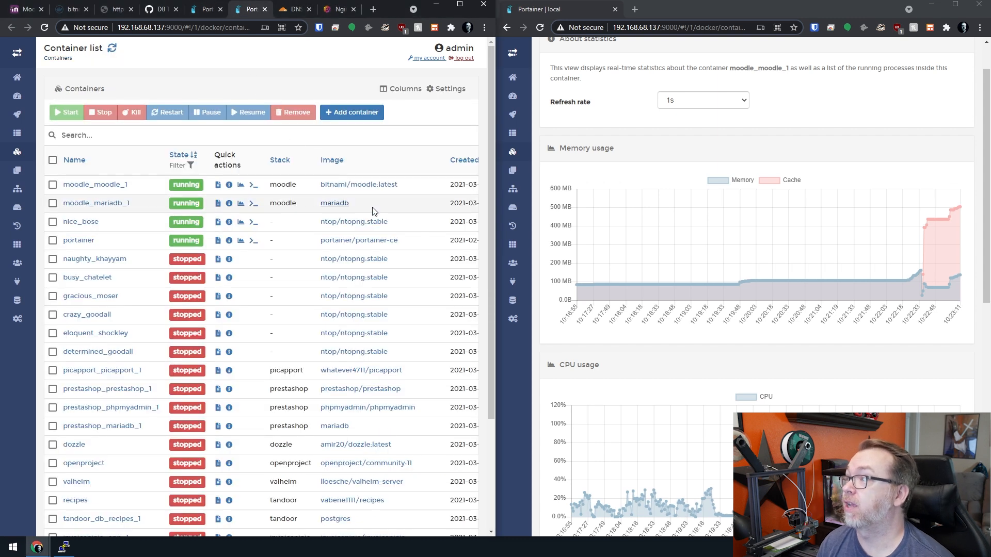
click(932, 4)
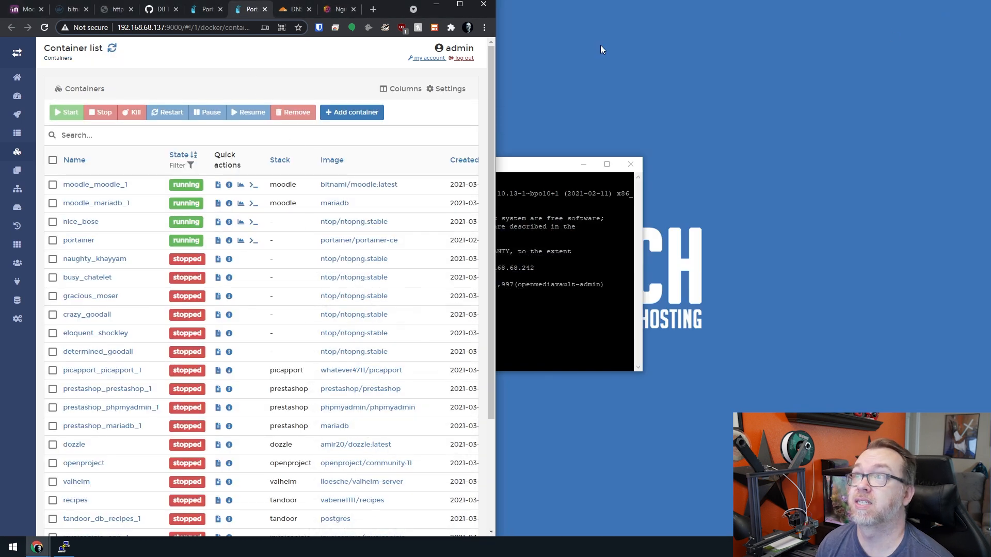
click(459, 4)
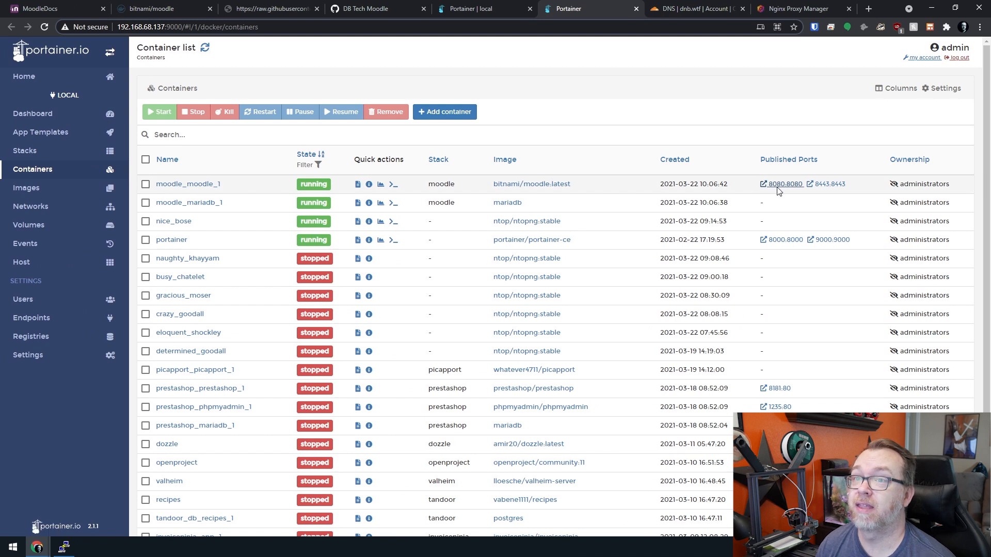
- Open Moodle's login page via port 8080 and find the MOODLE_USERNAME and MOODLE_PASSWORD defaults on Docker Hub
click(778, 185)
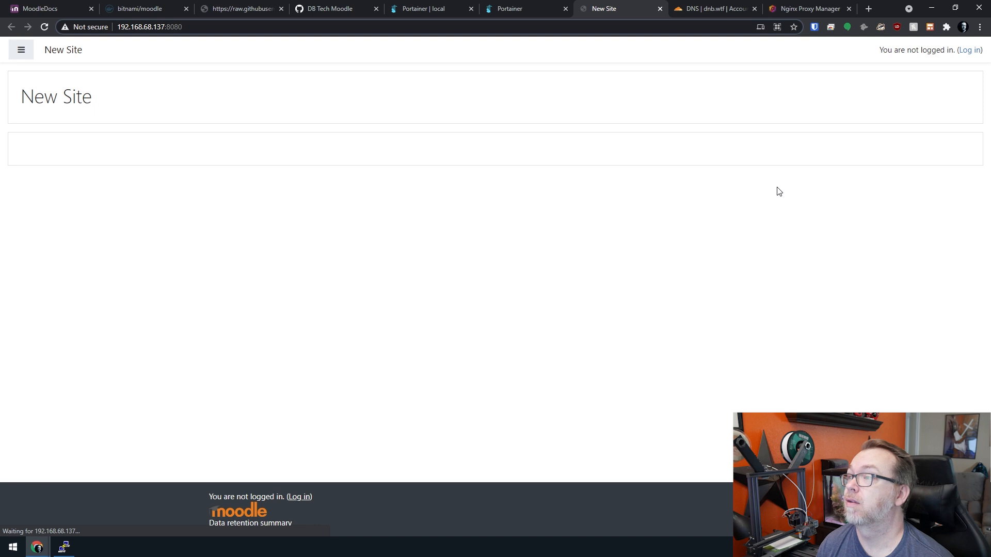
click(969, 51)
click(420, 120)
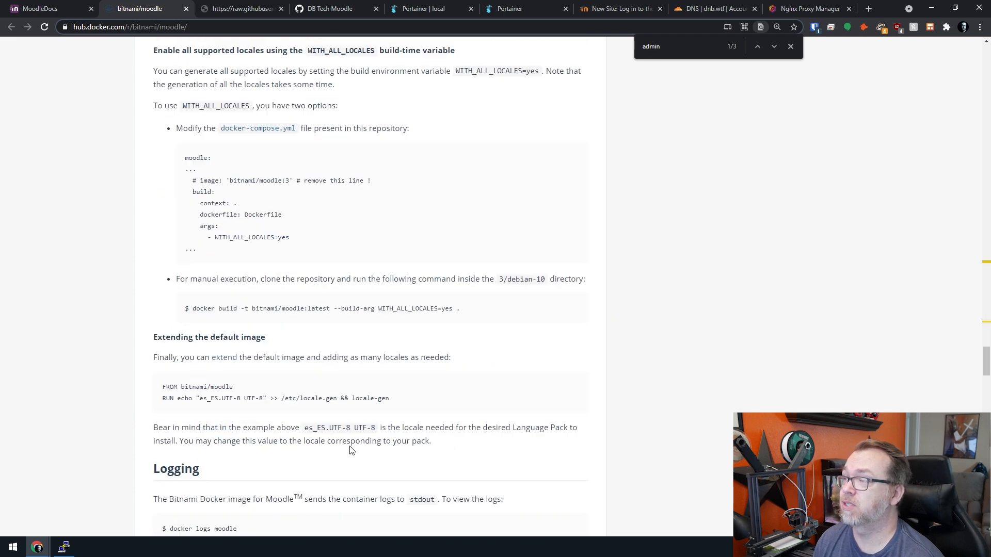
scroll(350, 450, up, 20)
double_click(403, 180)
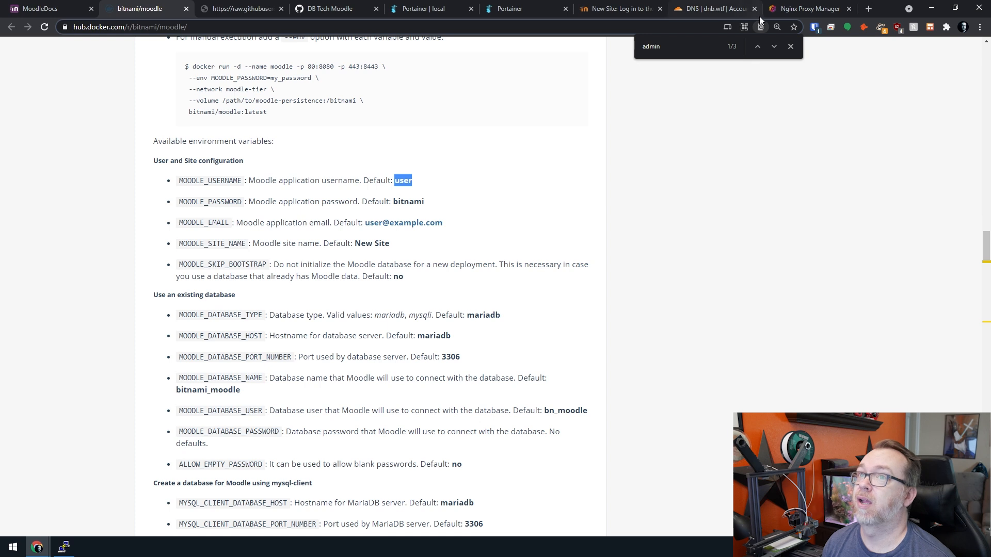
double_click(405, 203)
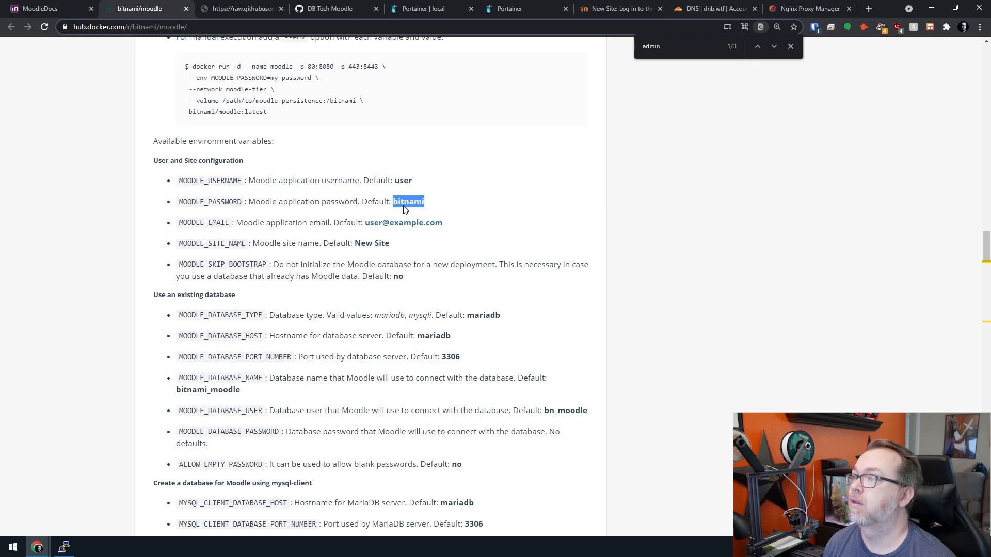
- Log in to Moodle with the default Bitnami username and password, dismiss the password prompt, and open Site administration
click(596, 8)
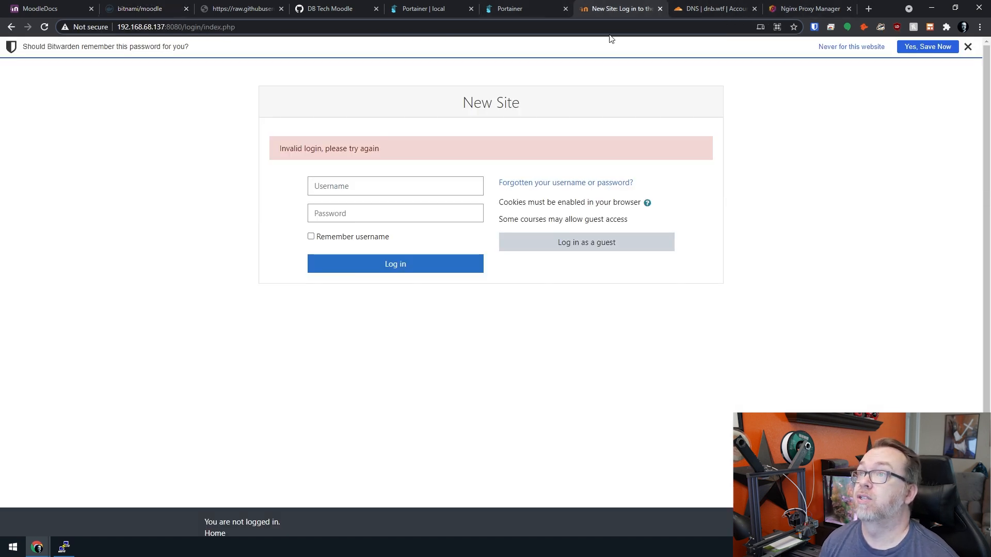
click(417, 194)
text(user)
key(Tab)
text(bitnami)
key(Return)
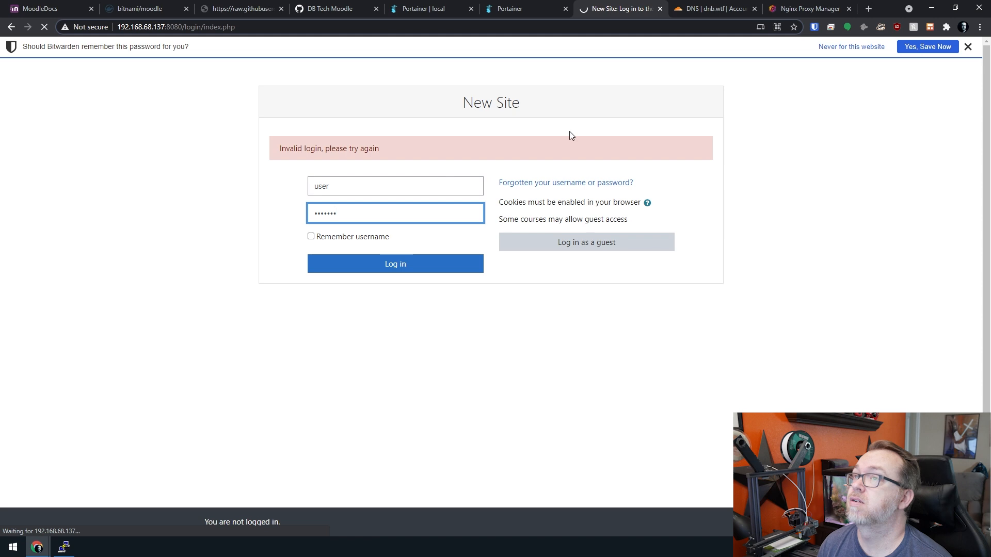
click(969, 47)
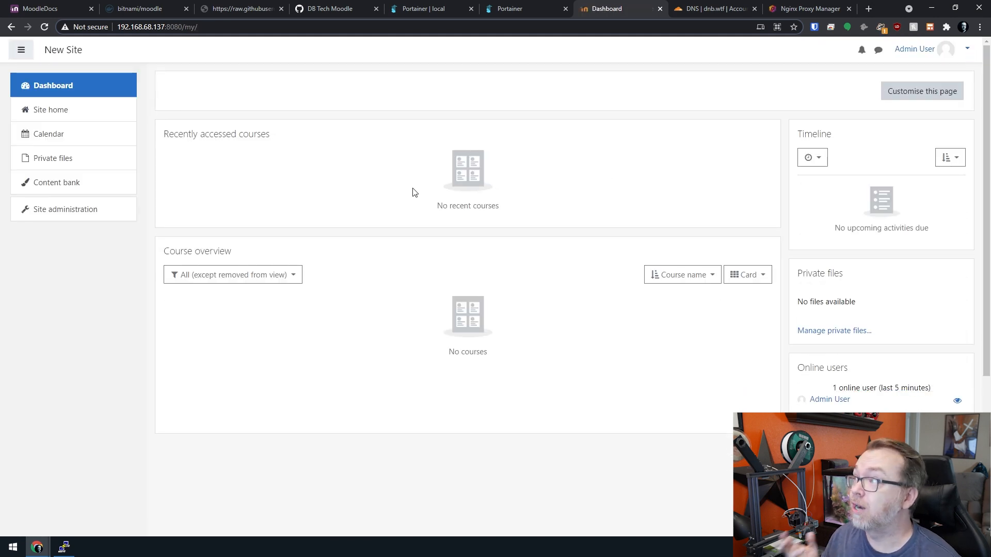
click(71, 213)
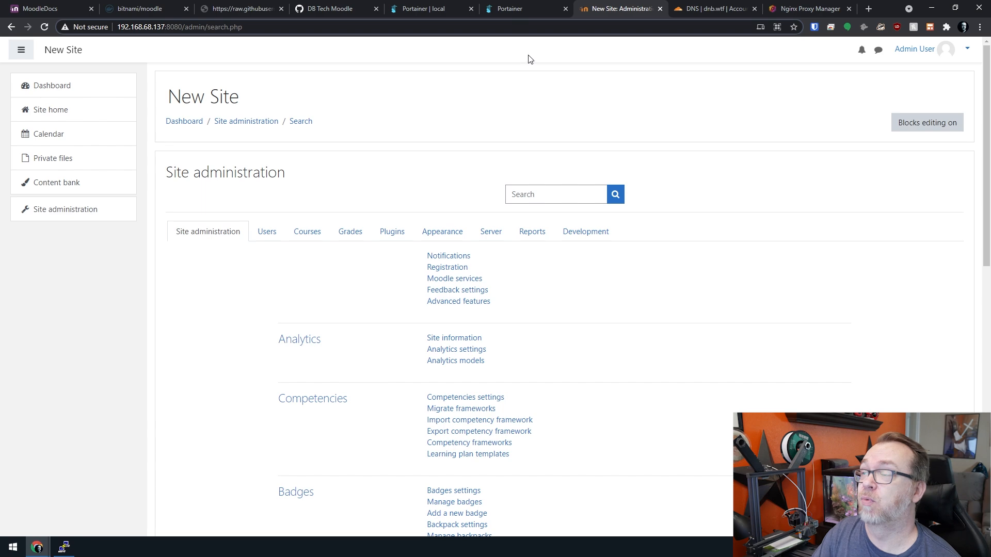
click(428, 9)
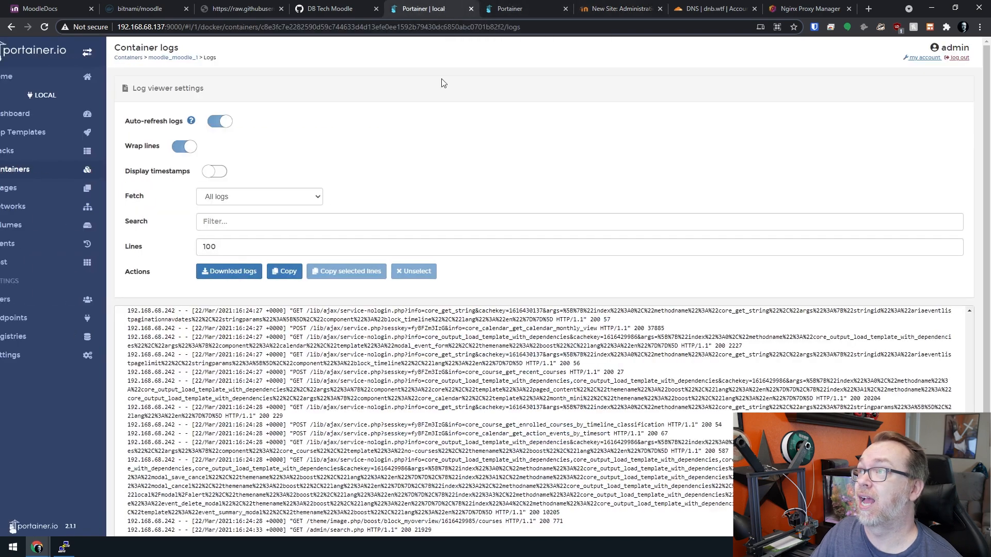
scroll(472, 364, up, 10)
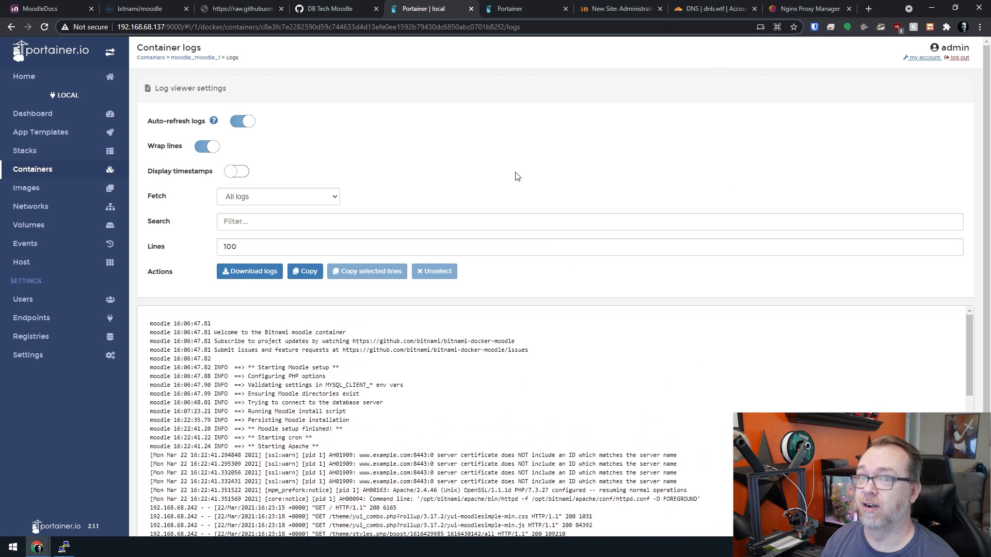
click(600, 8)
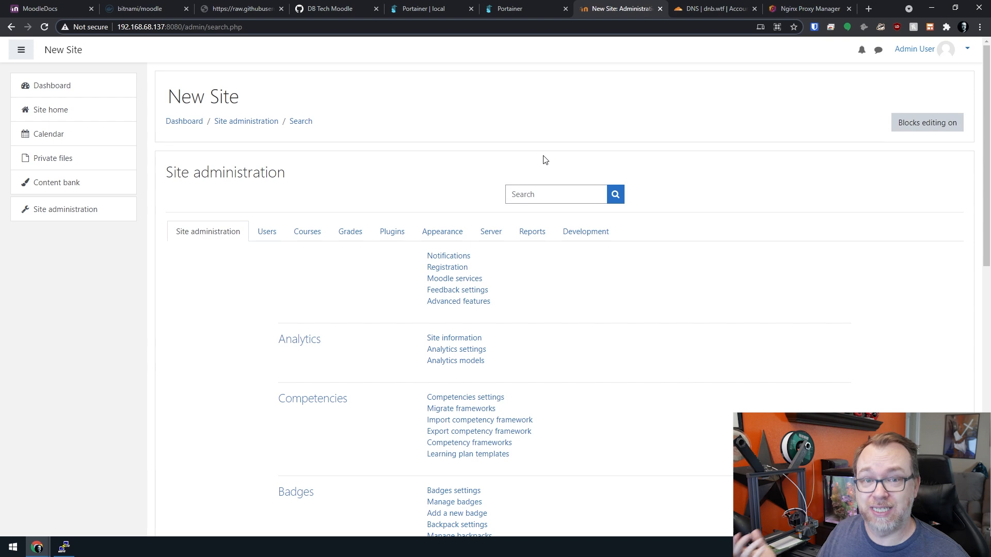
- Add a CNAME record 'moodle' targeting @ (dnb.wtf) with proxy status set to DNS only
click(711, 9)
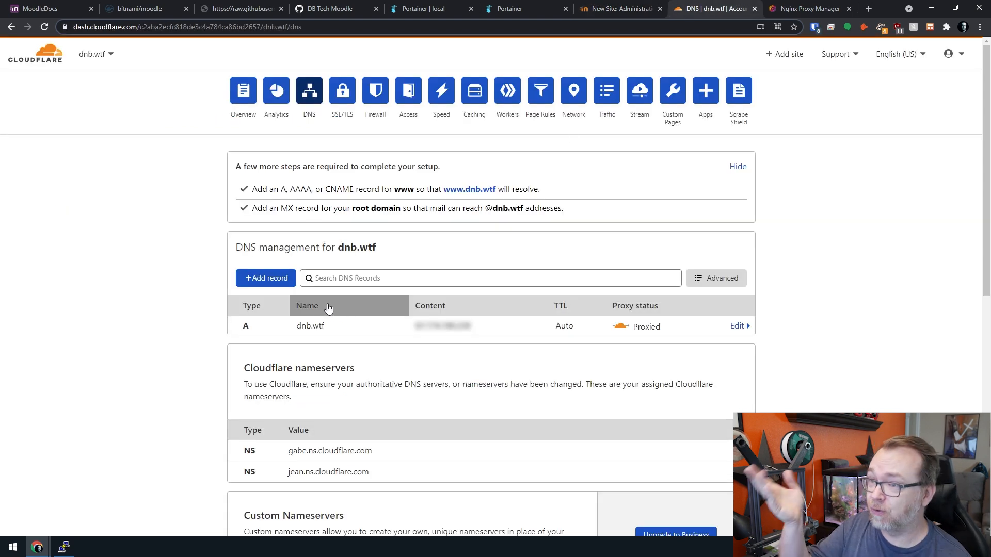
click(271, 283)
click(268, 351)
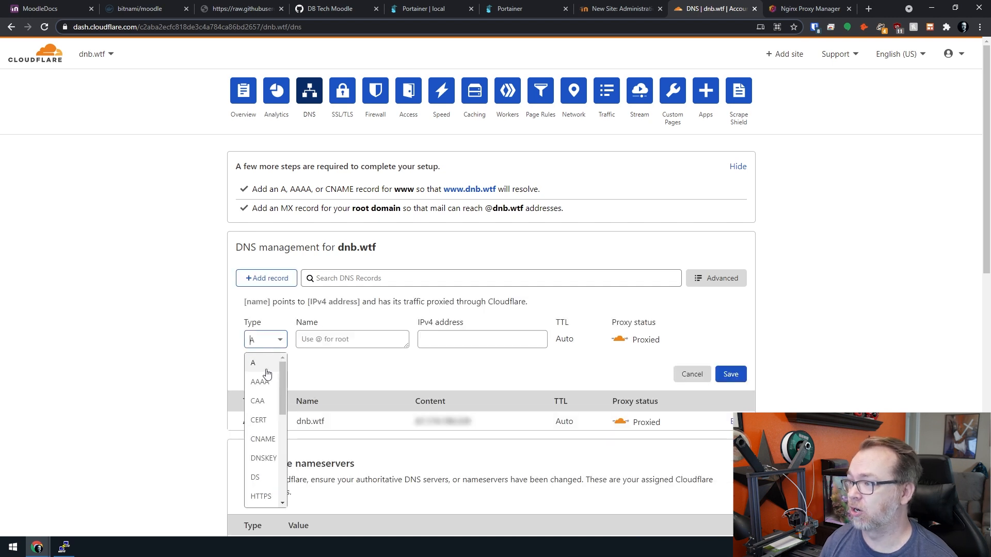
click(260, 437)
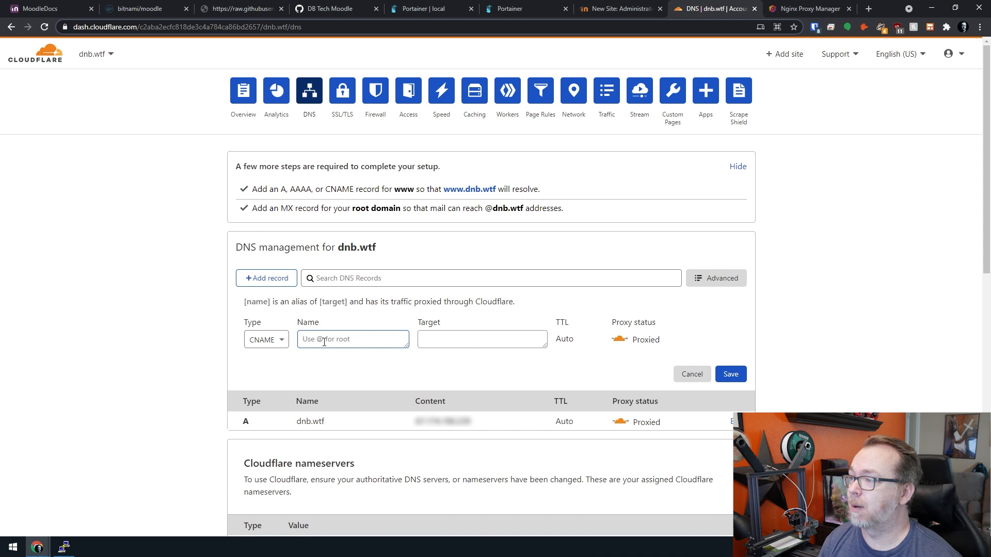
text(moodle)
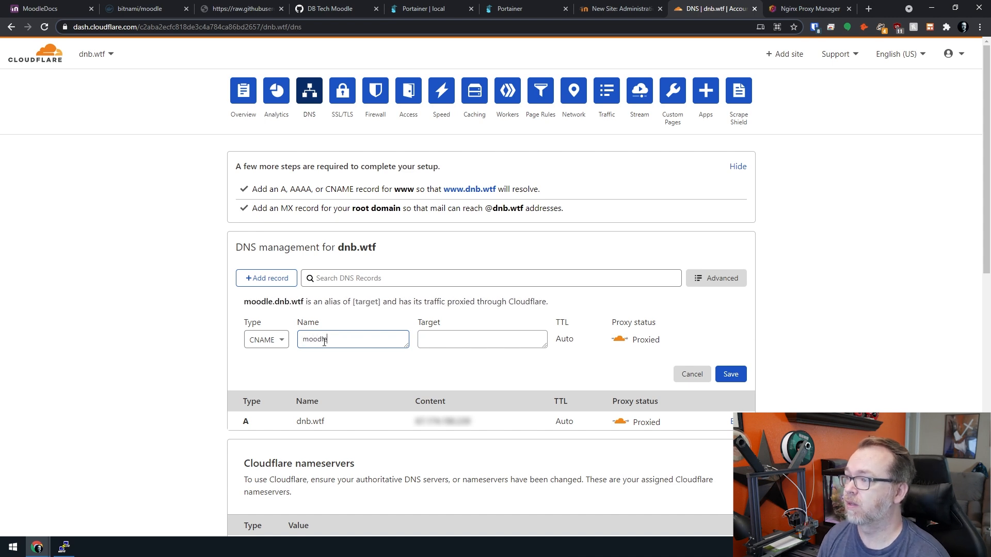
key(Tab)
text(@)
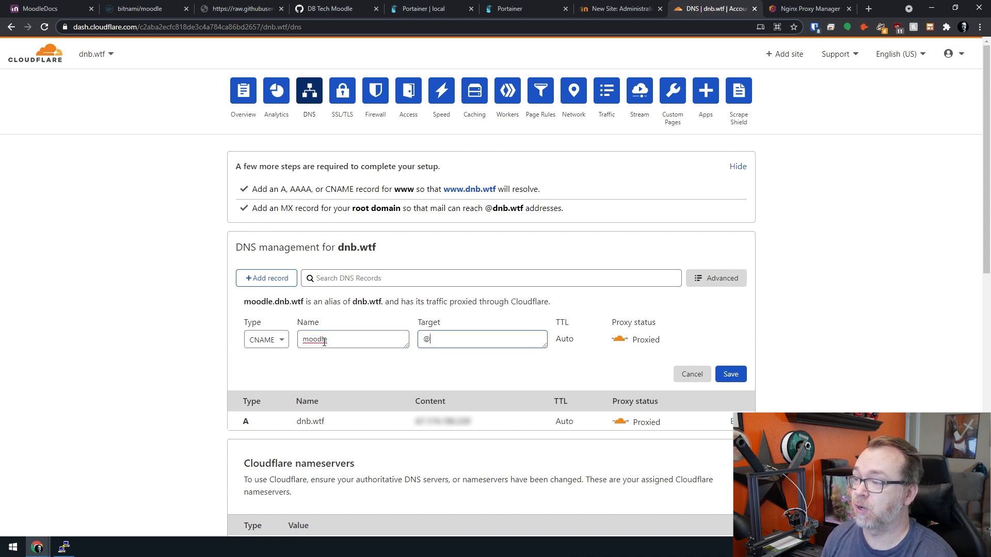
drag(244, 302, 308, 305)
key(ctrl+c)
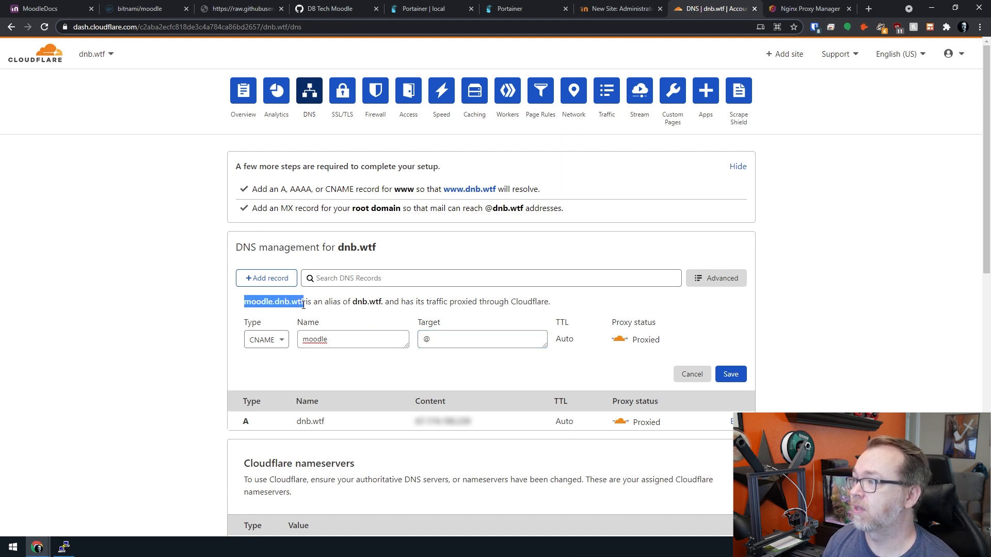
click(620, 340)
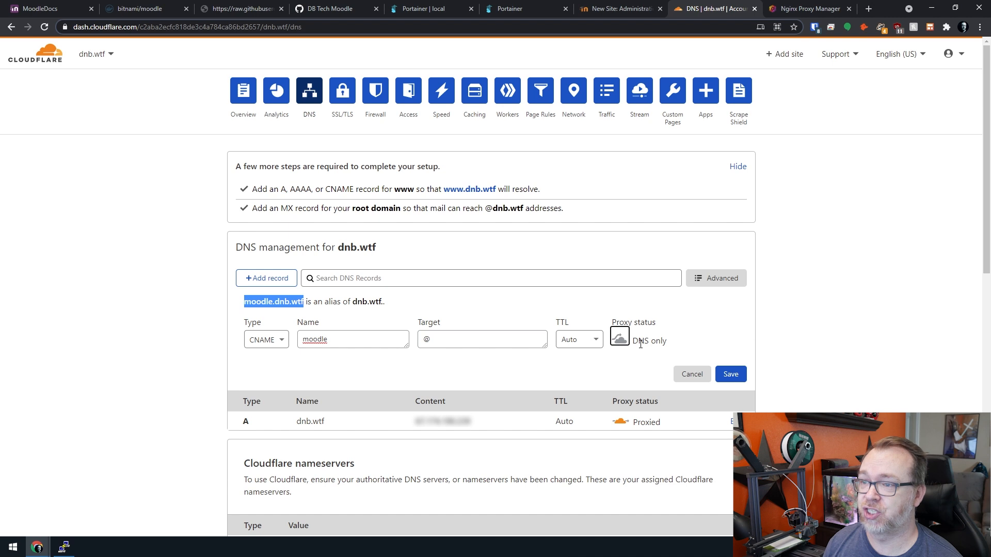
click(730, 375)
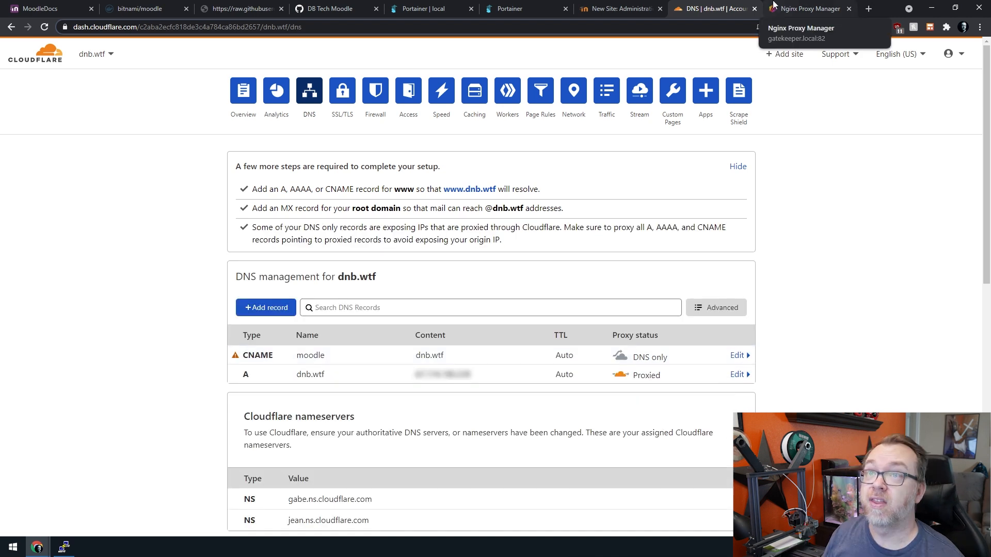
- Create a proxy host for moodle.dnb.wtf forwarding to 192.168.68.137 on port 8080
click(774, 4)
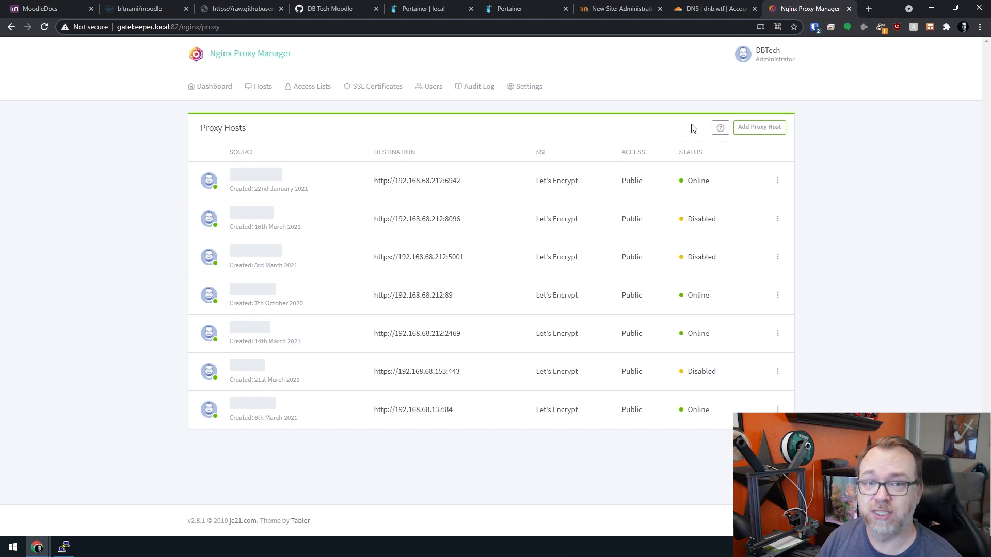
click(743, 129)
click(413, 139)
key(ctrl+v)
key(Return)
key(Tab)
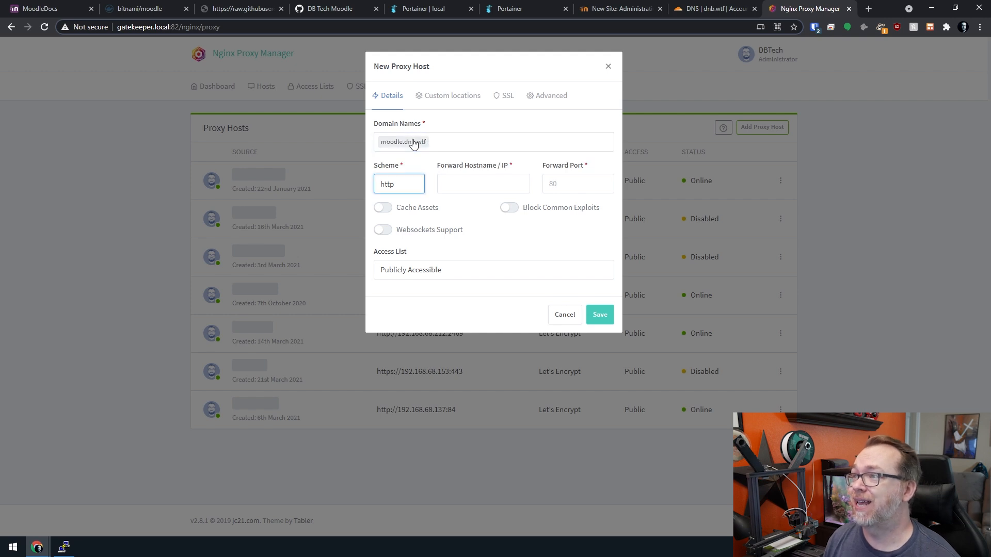
click(466, 180)
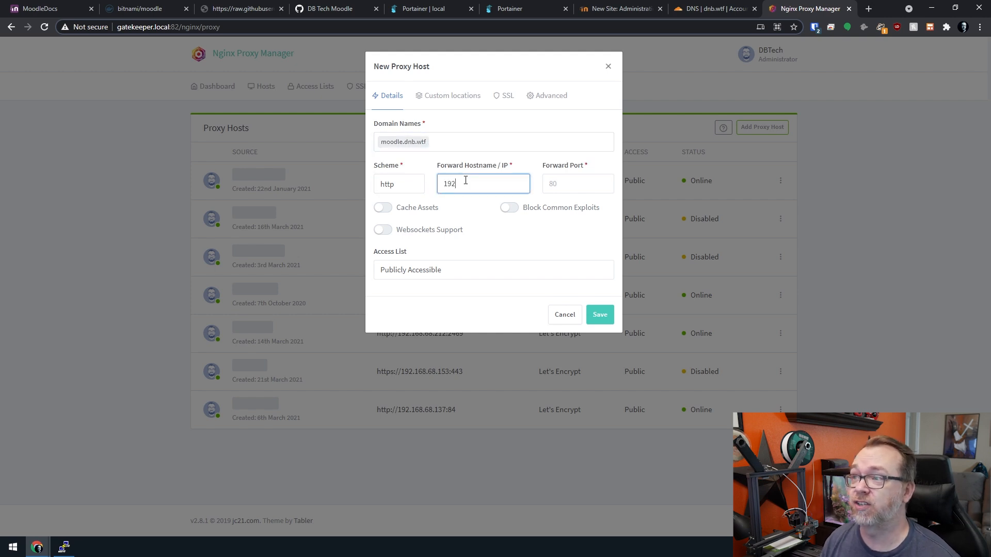
key(Tab)
text(8)
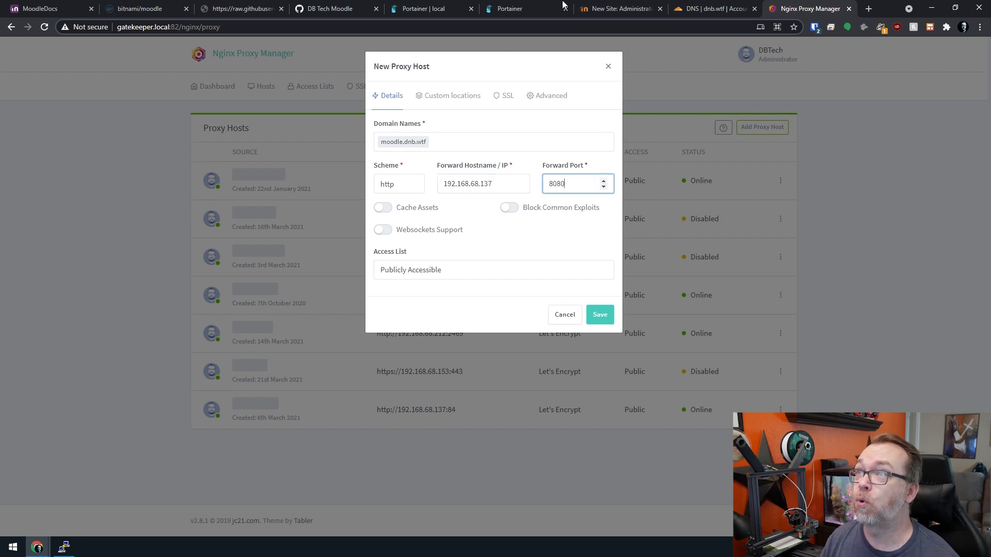
- Enable Block Common Exploits, request a Let's Encrypt certificate with Force SSL and HTTP/2, and save
click(614, 9)
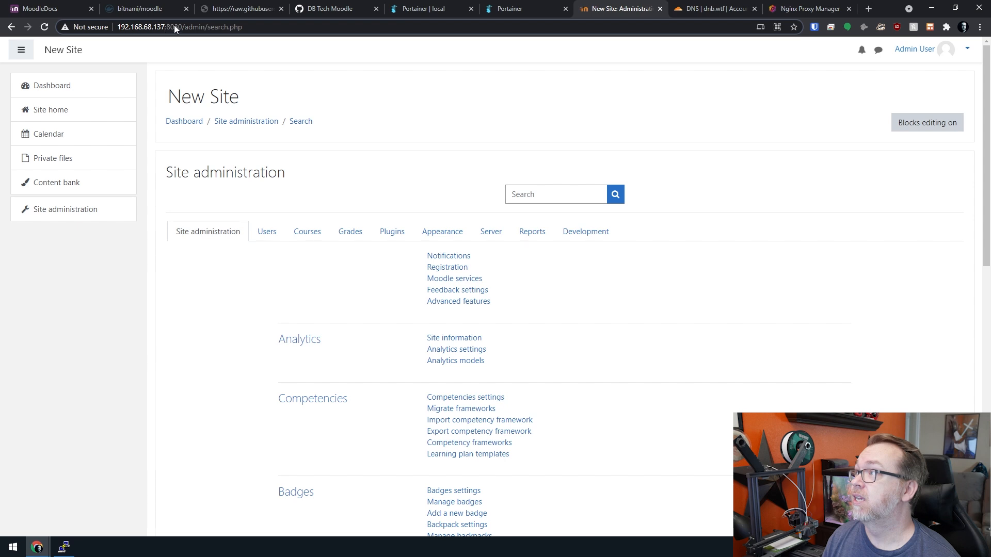
click(808, 9)
click(507, 210)
click(508, 208)
click(506, 98)
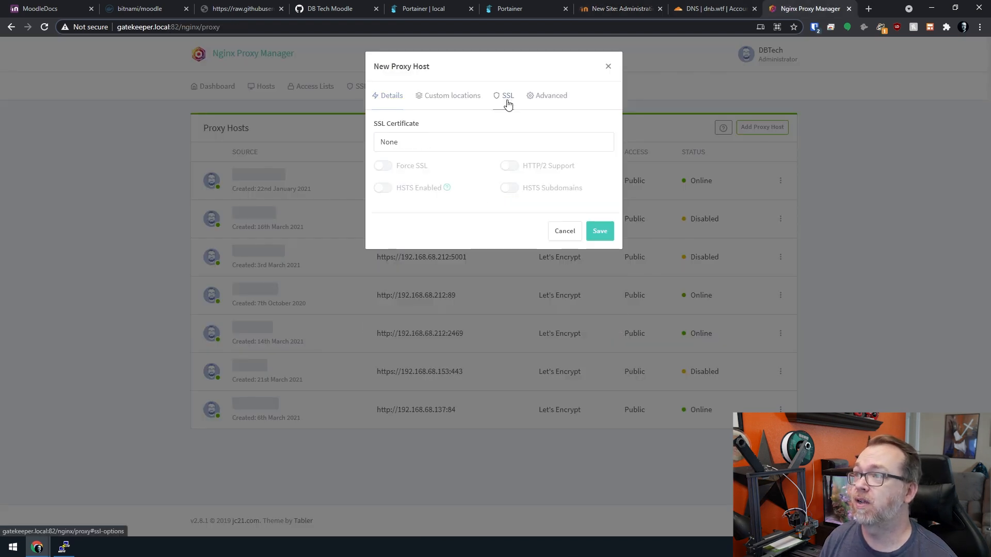
click(409, 147)
click(405, 186)
click(383, 166)
click(509, 166)
click(383, 275)
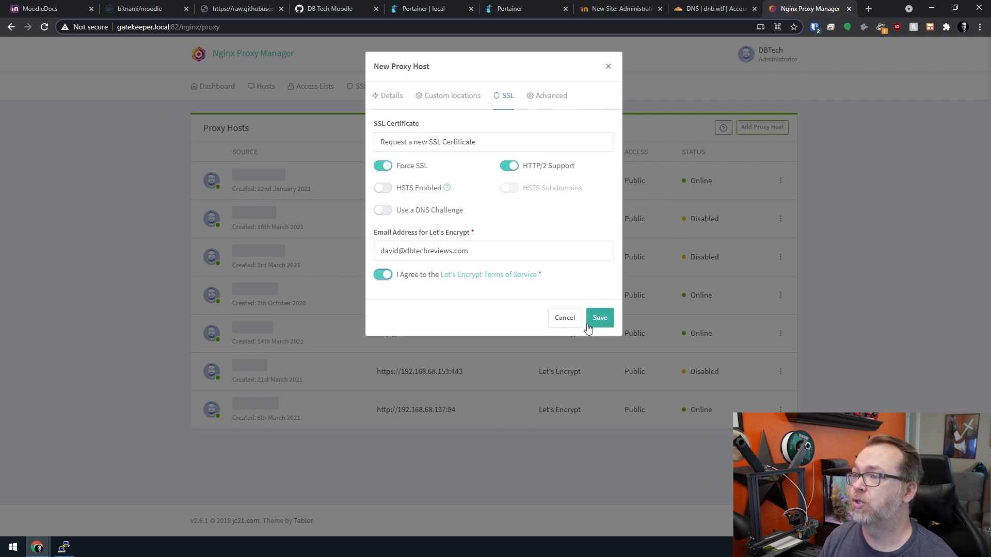
click(597, 319)
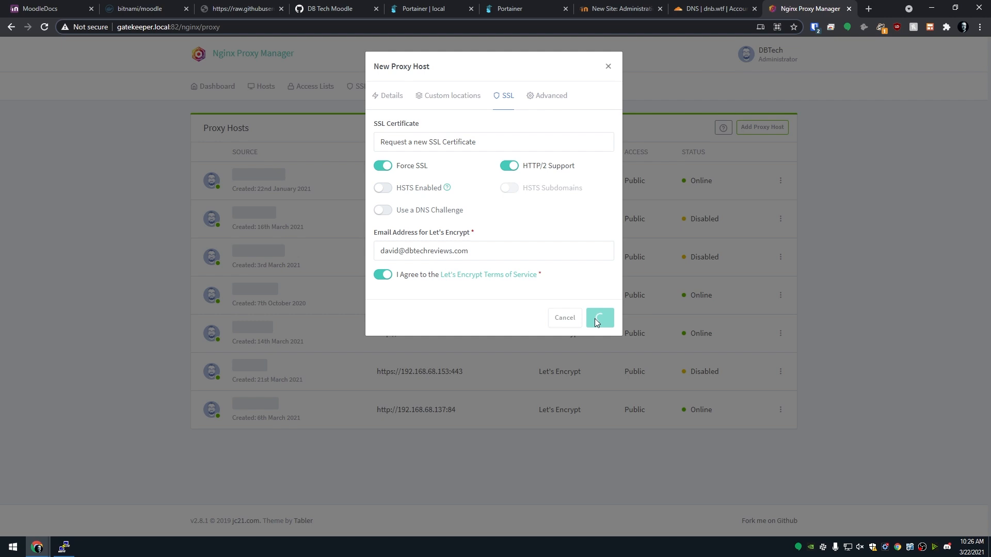
- Hide the other hosts' names, then re-enable Force SSL and HTTP/2 on moodle.dnb.wtf and save
right_click(266, 250)
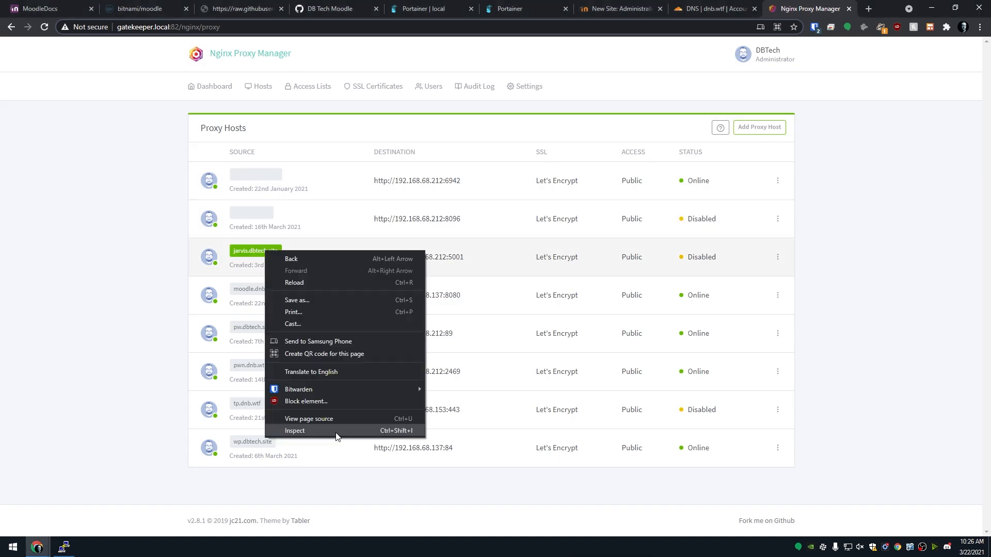
click(336, 433)
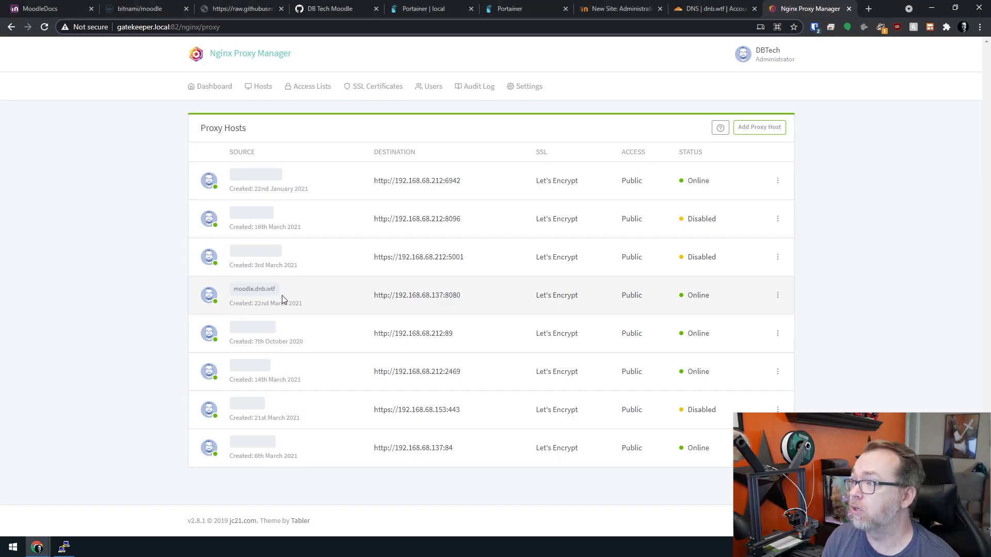
click(778, 296)
click(765, 312)
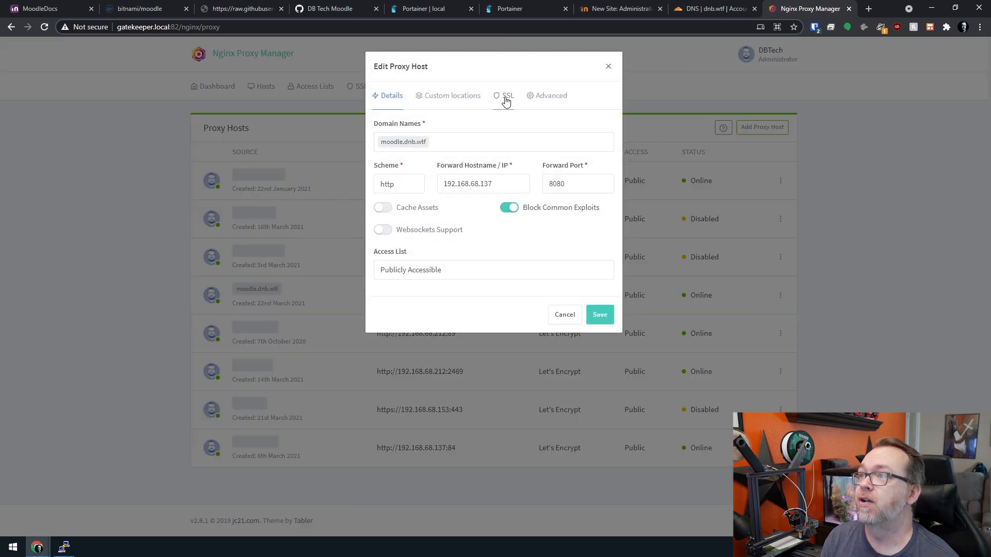
click(506, 99)
click(409, 167)
click(509, 167)
click(600, 232)
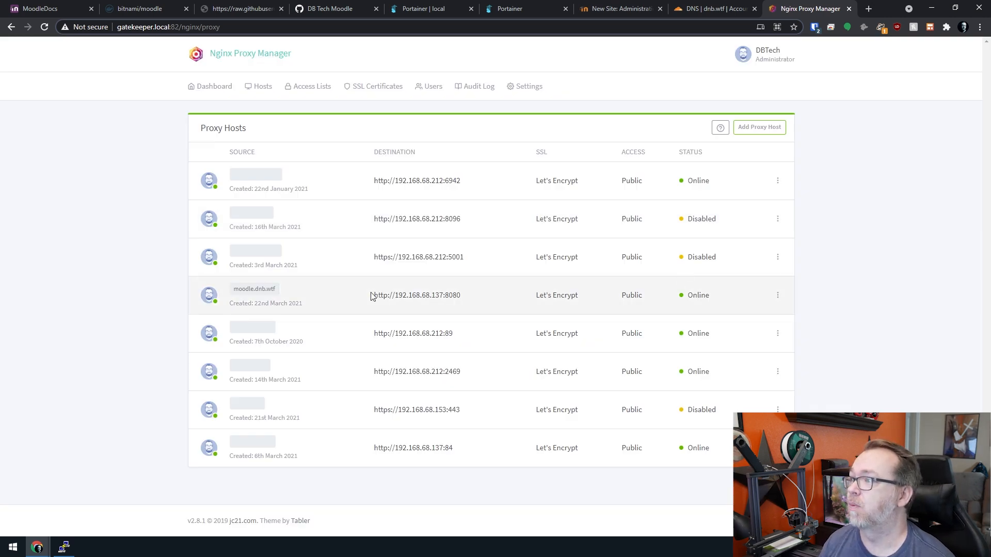
- Switch the Cloudflare moodle CNAME record to Proxied and save it
click(698, 7)
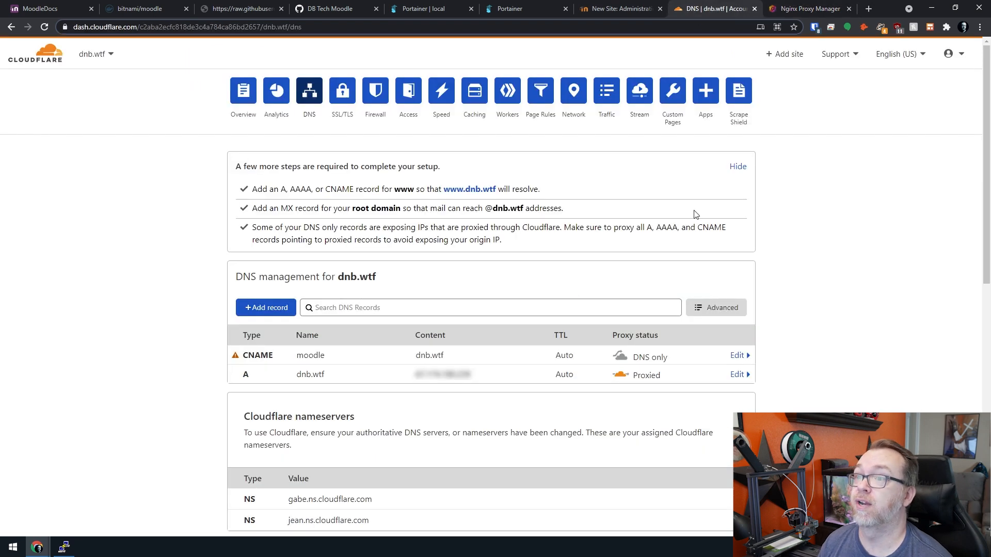
click(656, 361)
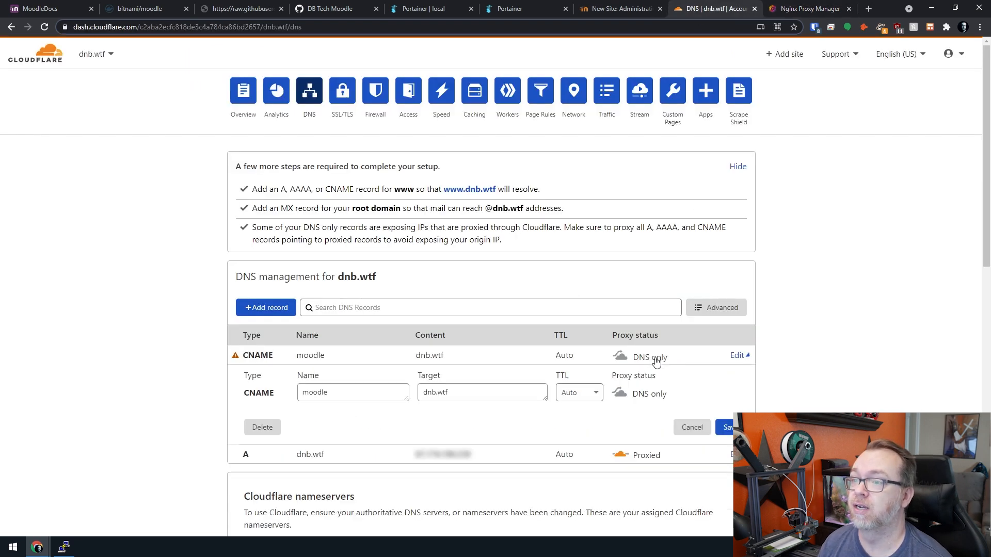
click(619, 394)
click(726, 428)
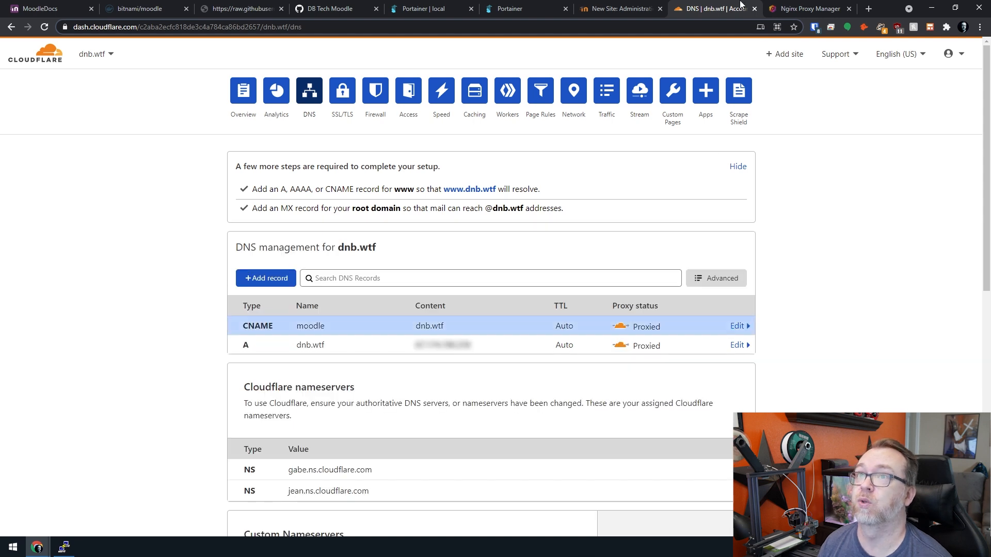
click(813, 7)
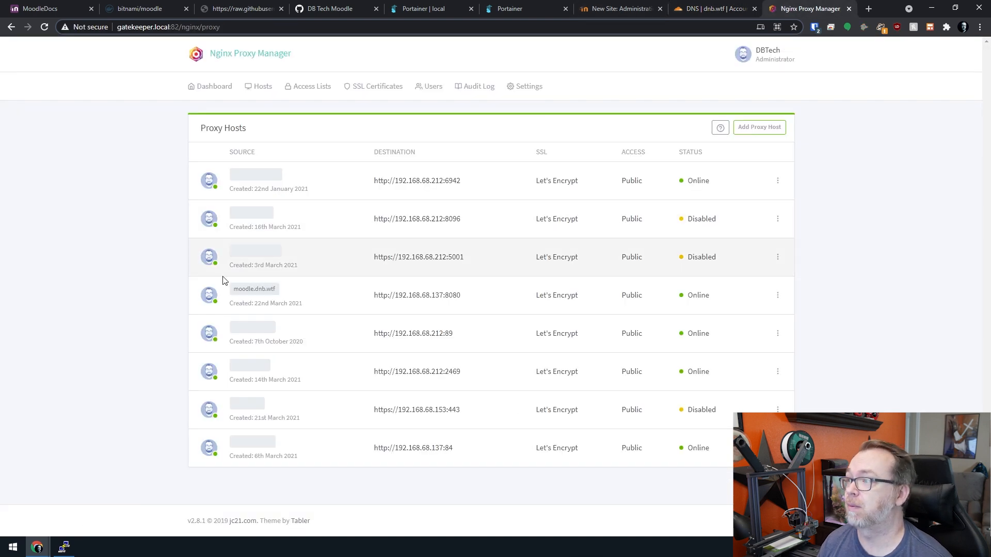
- Open moodle.dnb.wtf and check its SSL certificate details
click(255, 289)
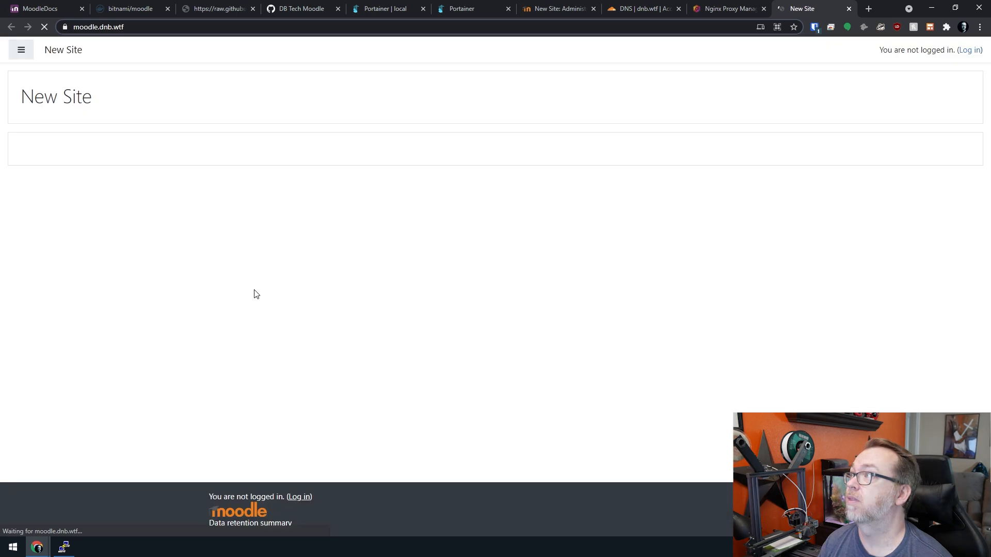
click(66, 30)
click(86, 118)
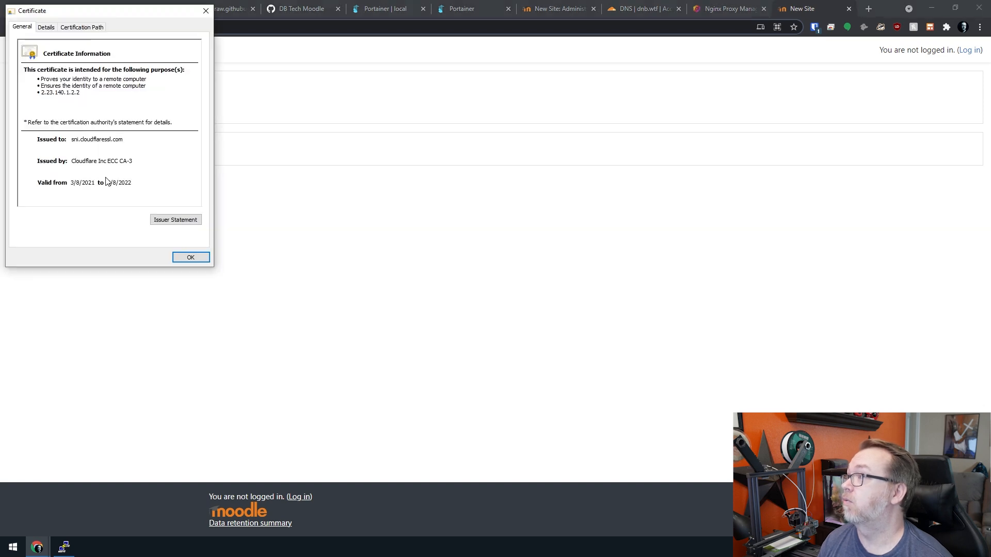
click(188, 257)
- Log in to Moodle with the admin username and password, dismissing the password-saving prompt
click(970, 50)
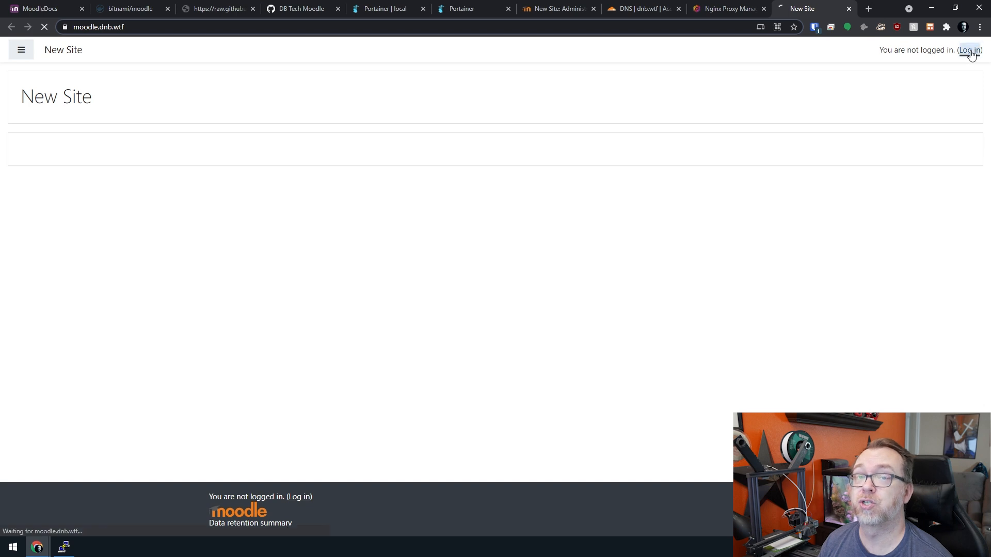
double_click(418, 128)
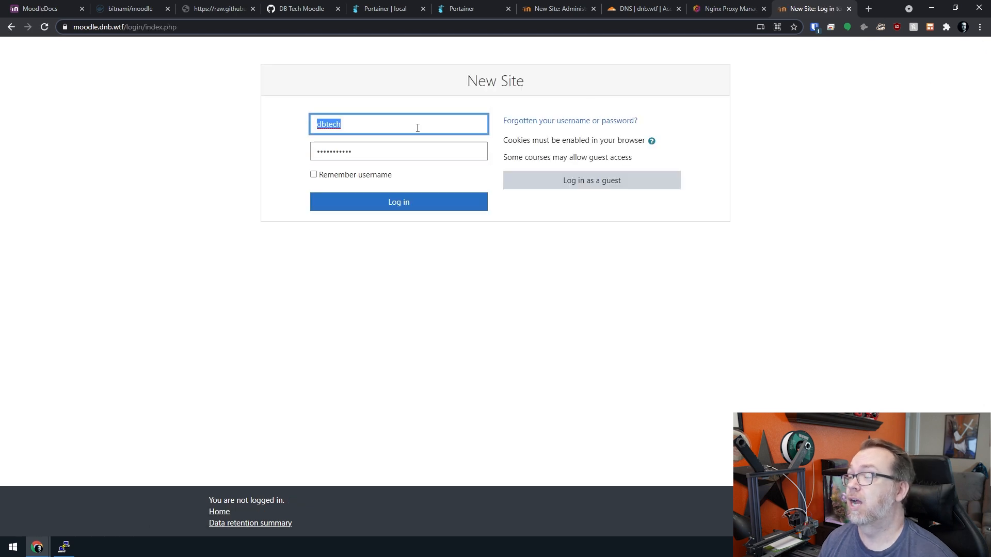
text(user)
key(Tab)
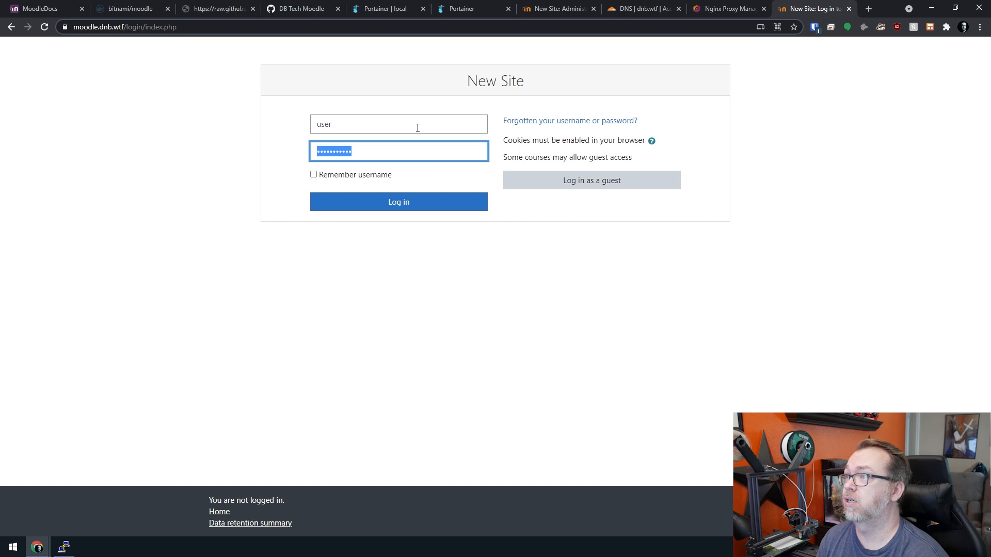
text(b)
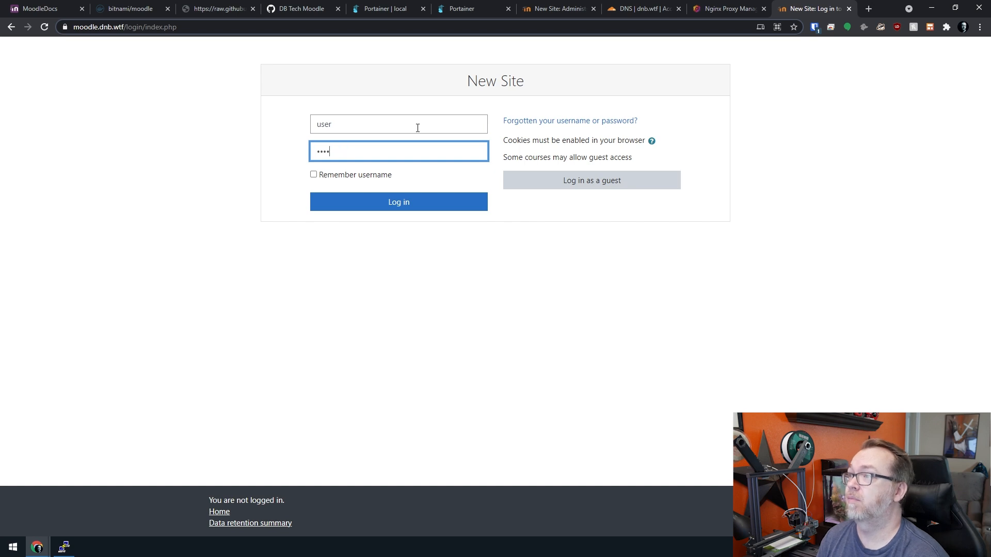
key(Return)
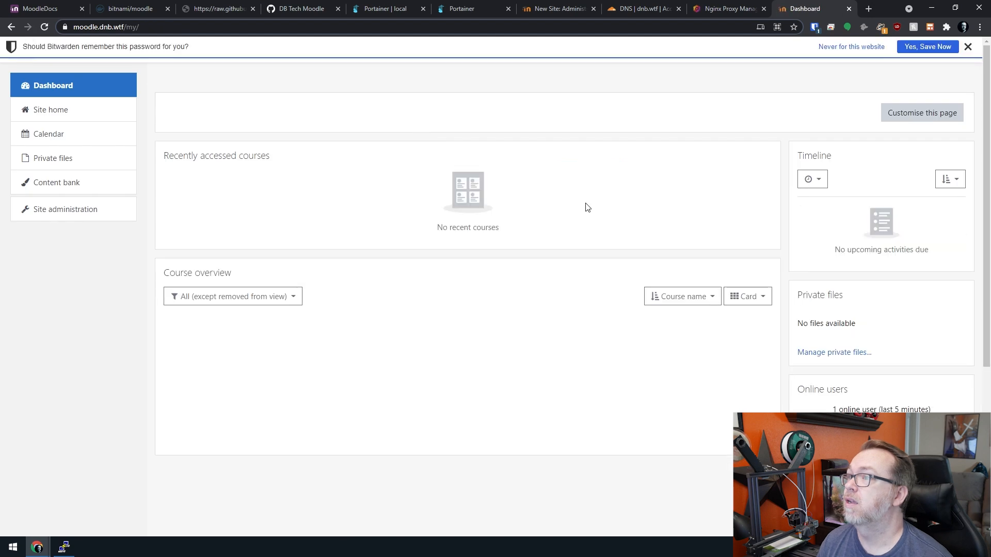
click(968, 47)
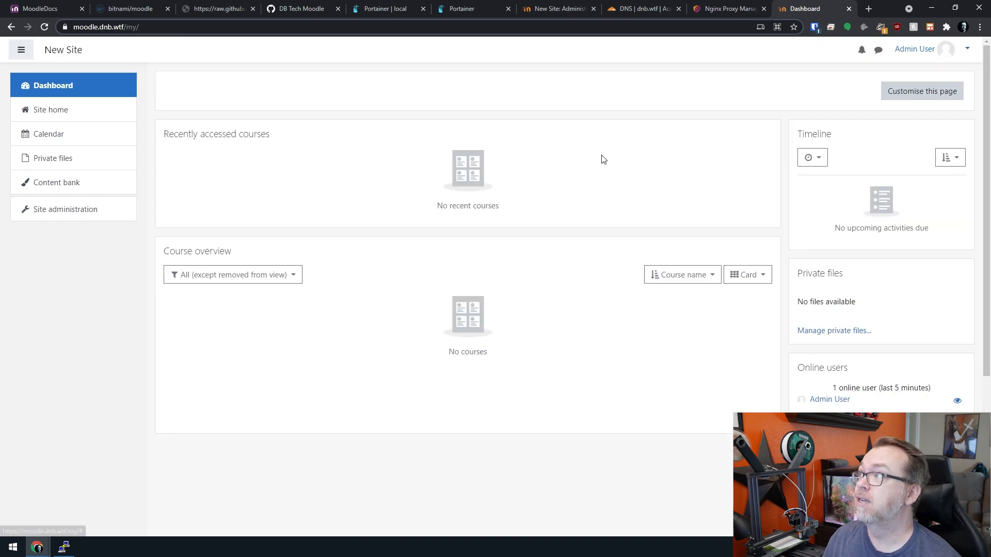